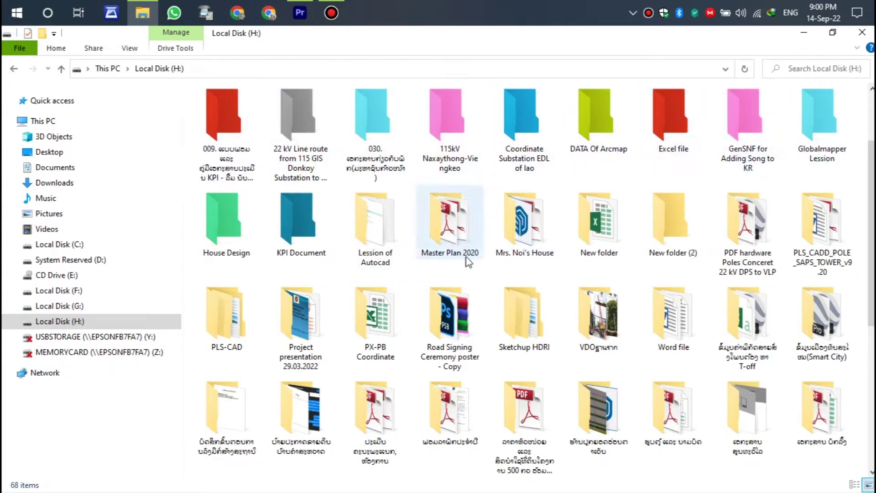
Step: Select the 115kV Naxaythong-Viengkeo folder in Local Disk (H:)
left_click(419, 150)
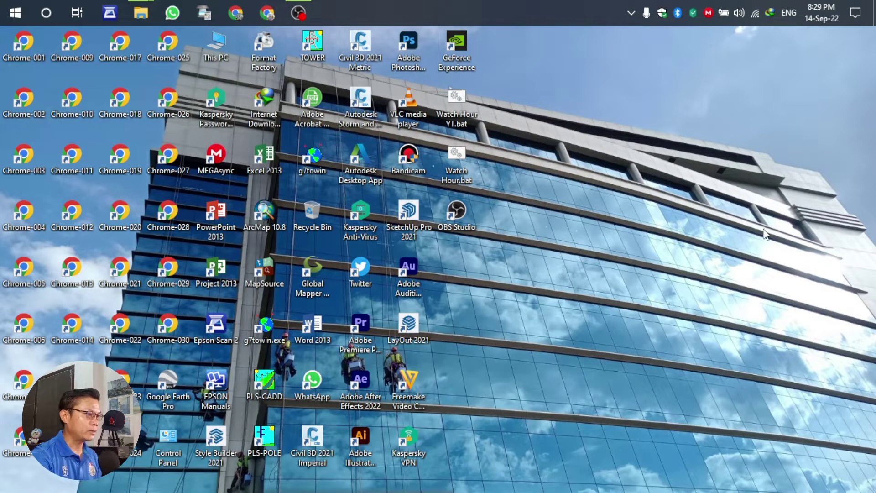
Step: Open Local Disk (H:) from This PC and display its contents as large icons
double_click(228, 43)
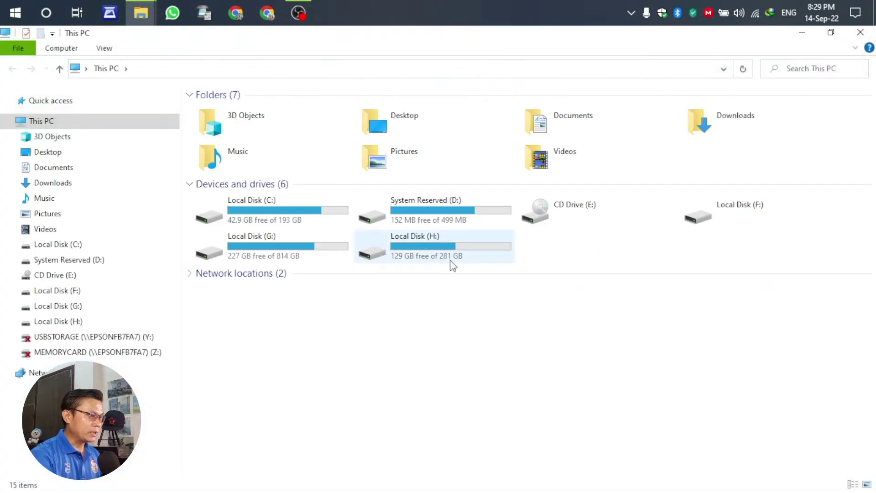
double_click(431, 255)
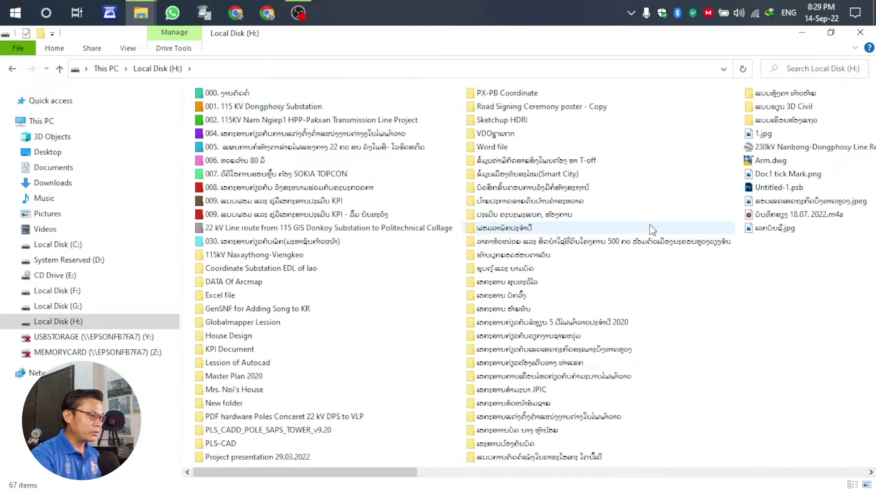
right_click(752, 291)
mouse_move(787, 300)
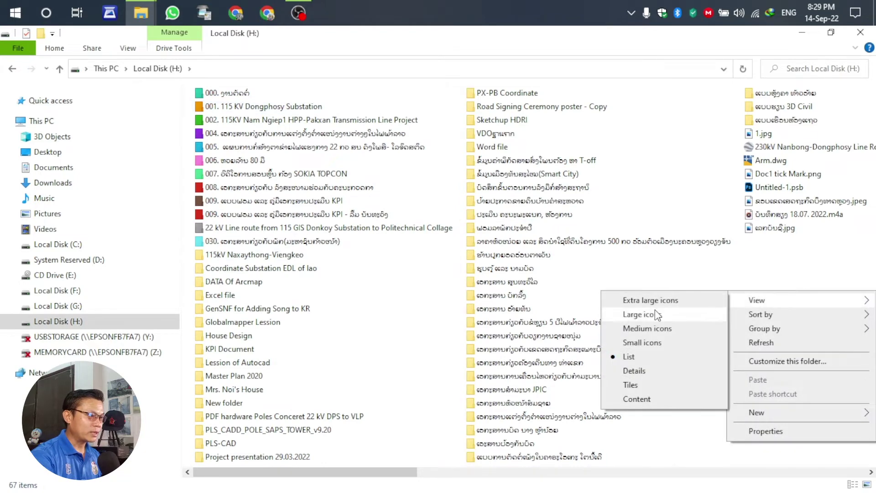
left_click(639, 315)
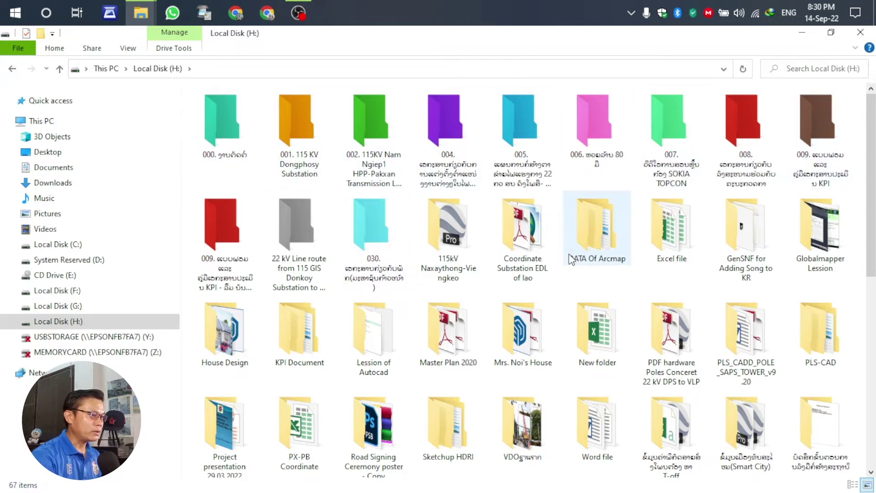
scroll(591, 261, "down", 10)
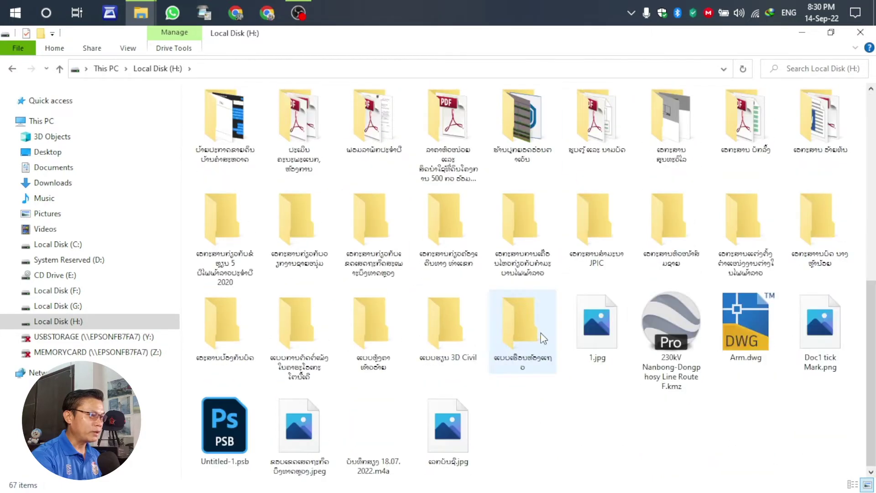
right_click(590, 432)
mouse_move(621, 401)
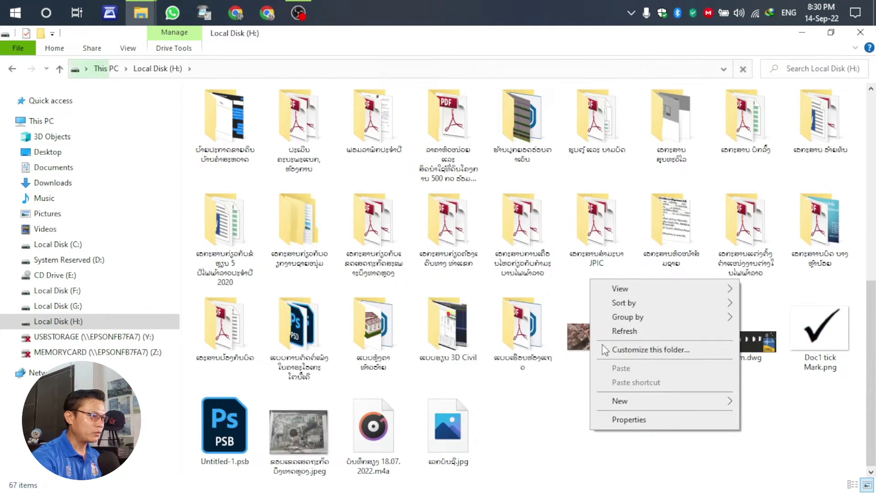
Step: Create a folder in Local Disk (H:) keeping the default name 'New folder (2)'
left_click(469, 197)
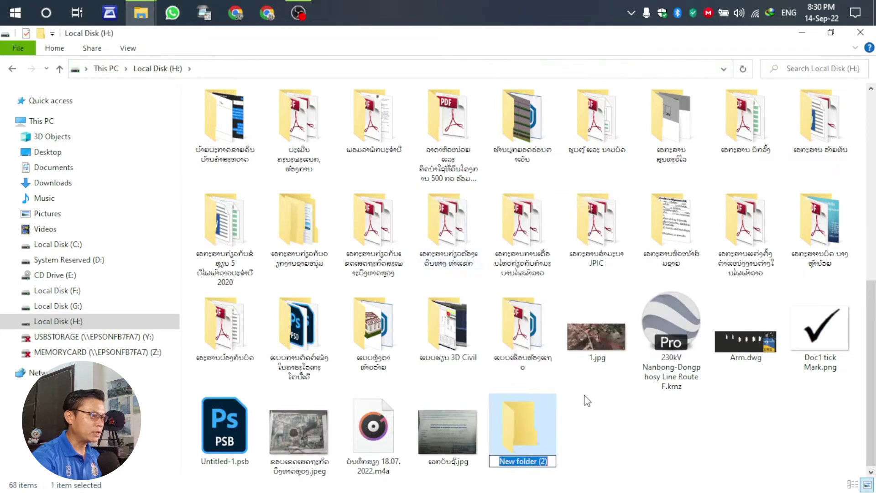
left_click(584, 446)
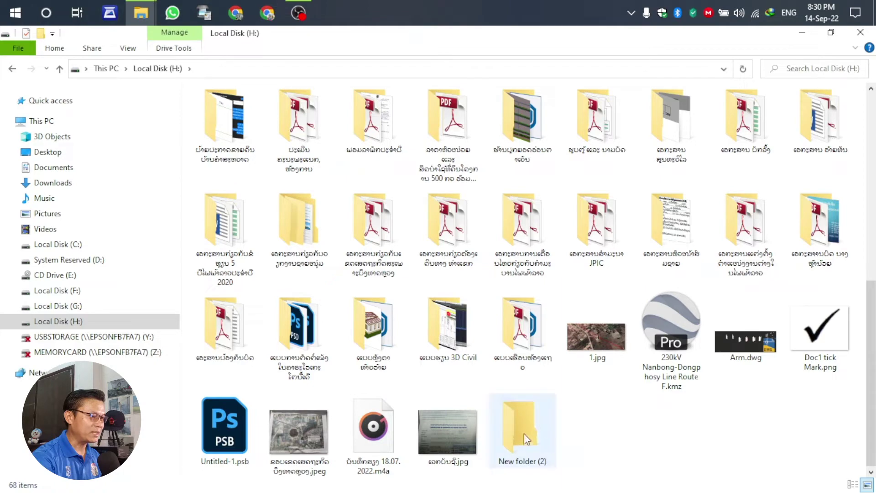
scroll(523, 433, "up", 5)
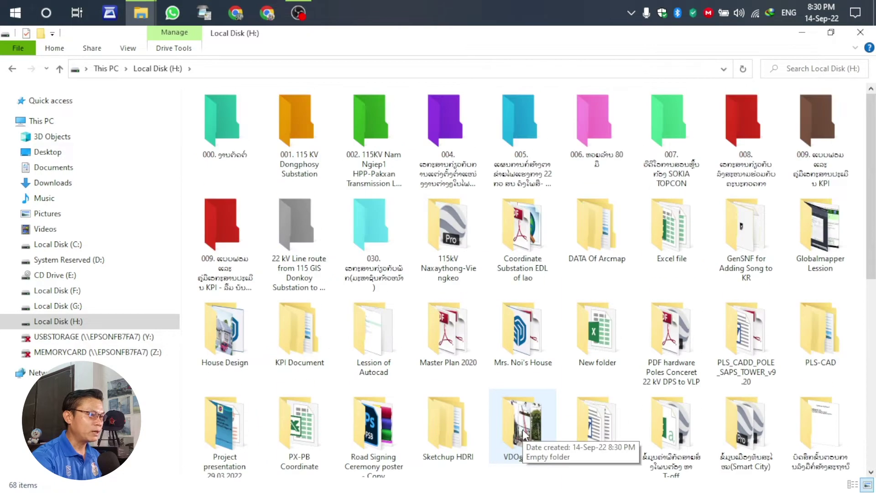
scroll(523, 432, "down", 4)
scroll(523, 432, "up", 3)
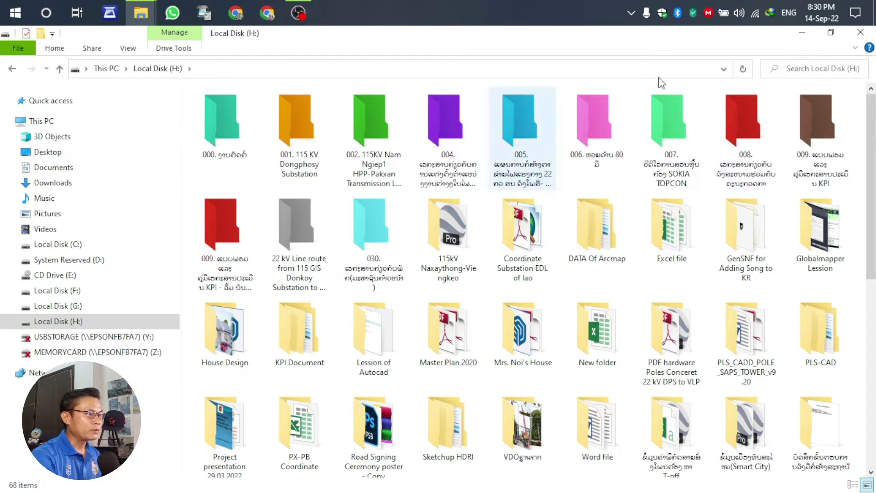
Step: Minimize the Local Disk (H:) window and refresh the desktop
left_click(800, 36)
right_click(523, 123)
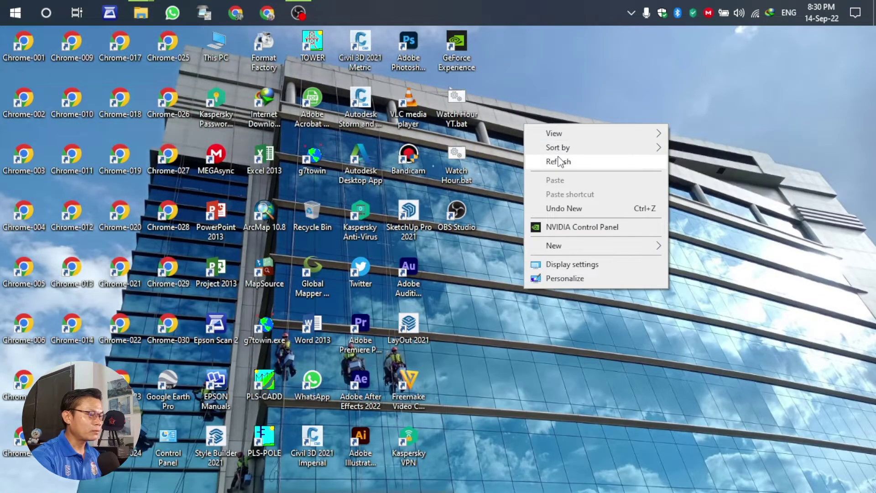
left_click(561, 162)
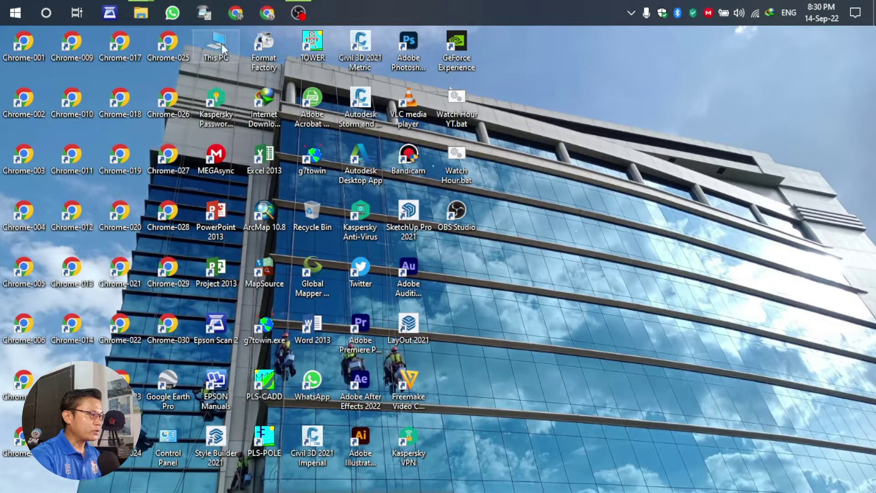
mouse_move(140, 13)
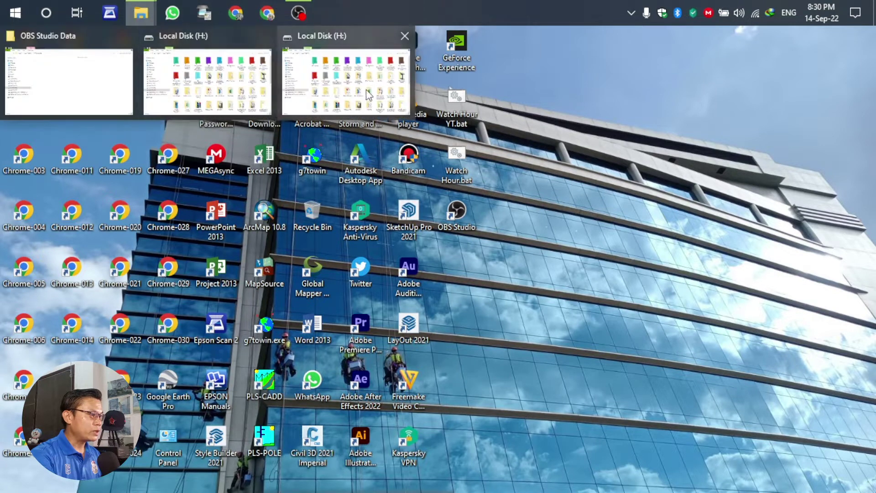
Step: Restore Local Disk (H:) and dismiss the DATA Of Arcmap folder's context menu unused
left_click(344, 77)
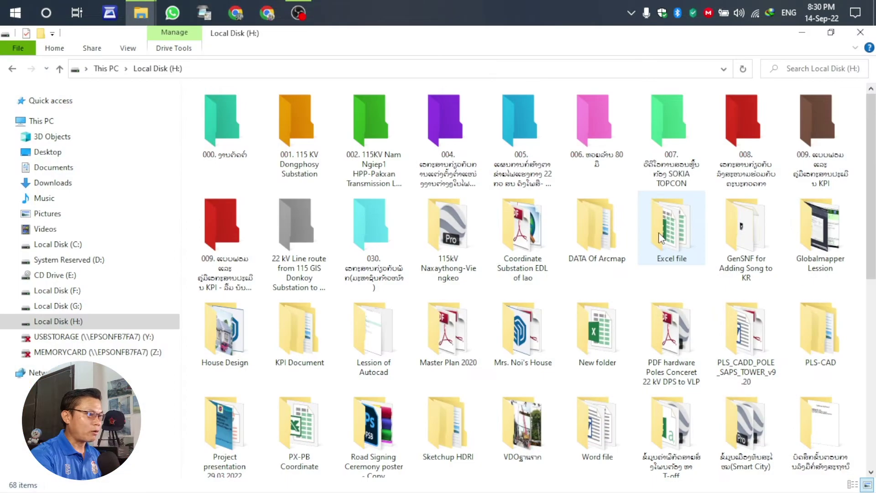
right_click(592, 208)
mouse_move(648, 159)
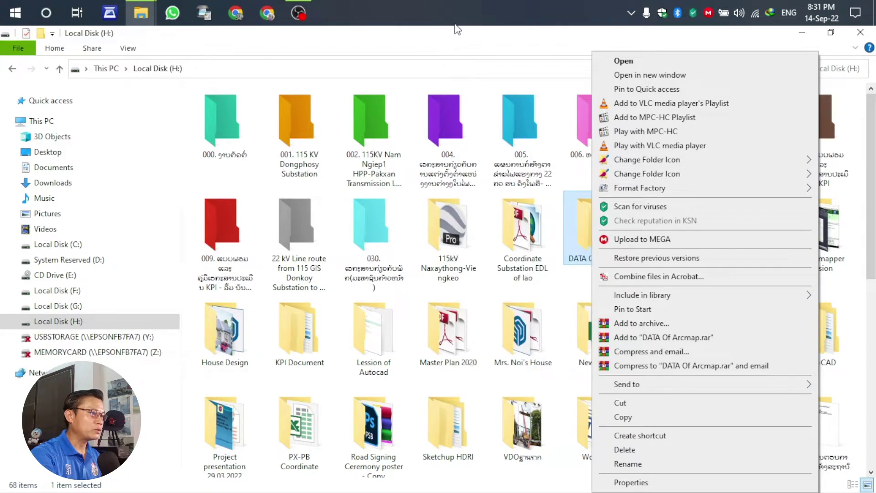
left_click(473, 31)
Step: Minimize Explorer again, refresh the desktop, and launch Google Chrome
left_click(806, 36)
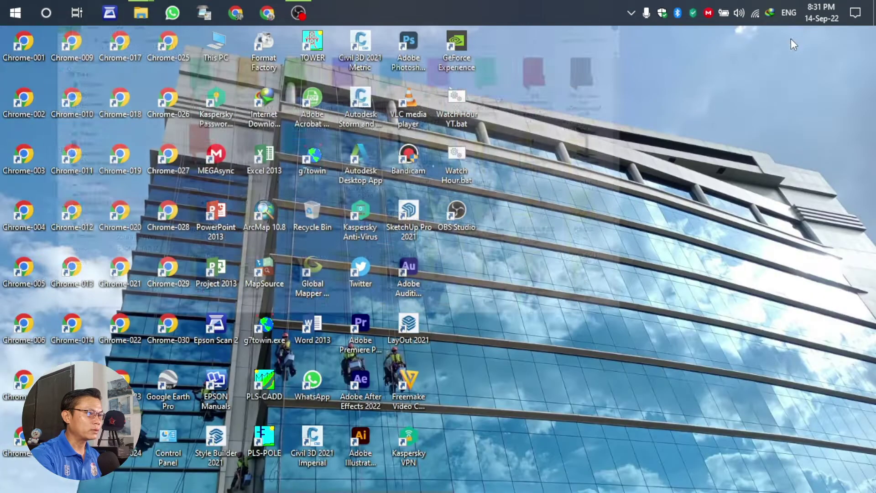
right_click(590, 88)
left_click(631, 124)
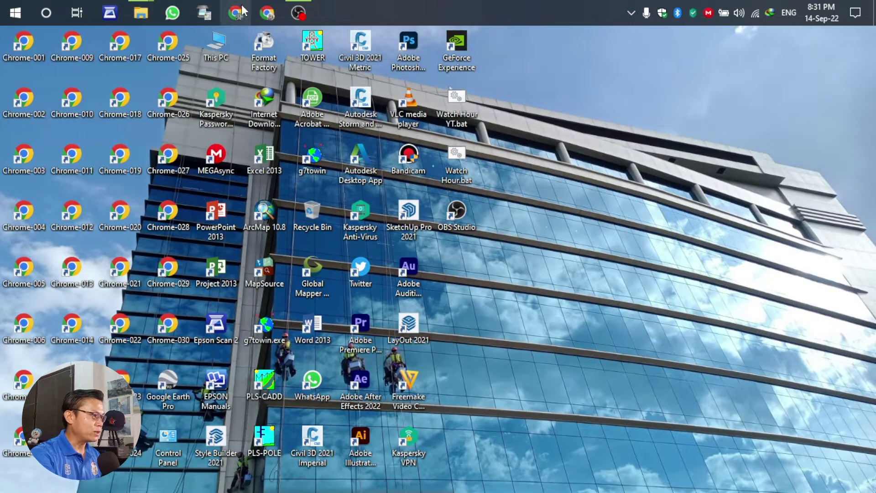
double_click(463, 189)
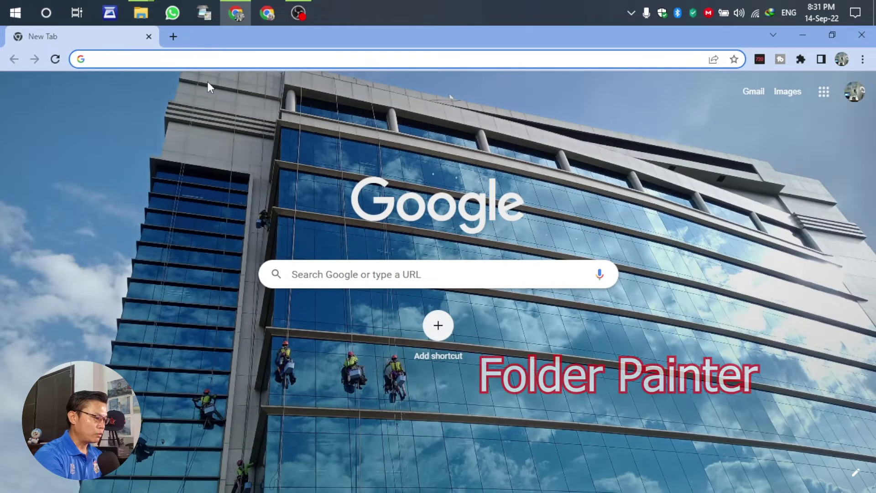
Step: Search Google for 'folder painter'
type("fo")
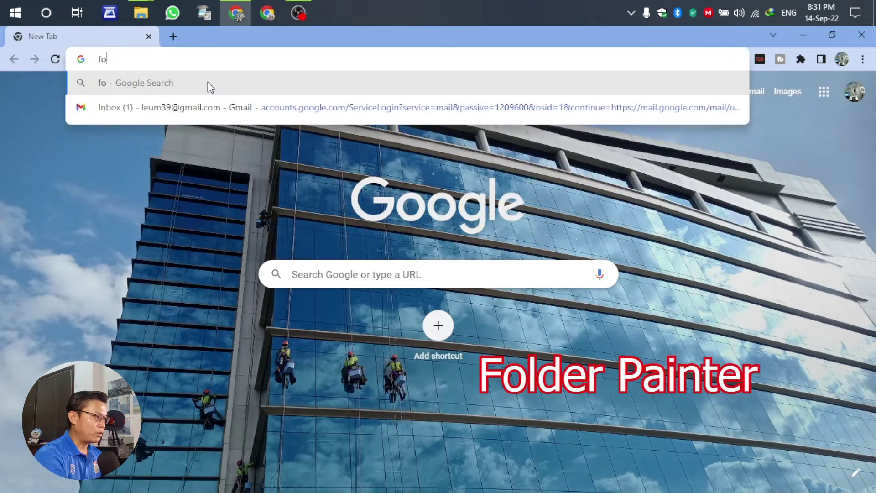
type("l")
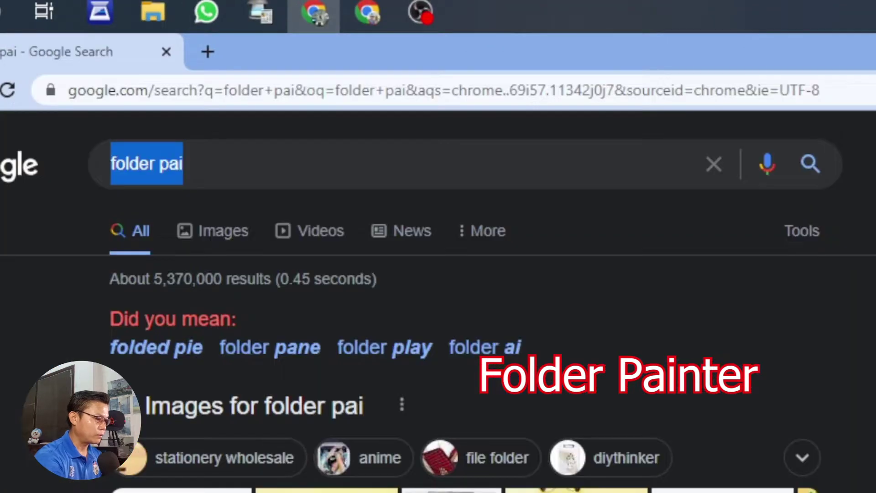
type("o")
type("ld")
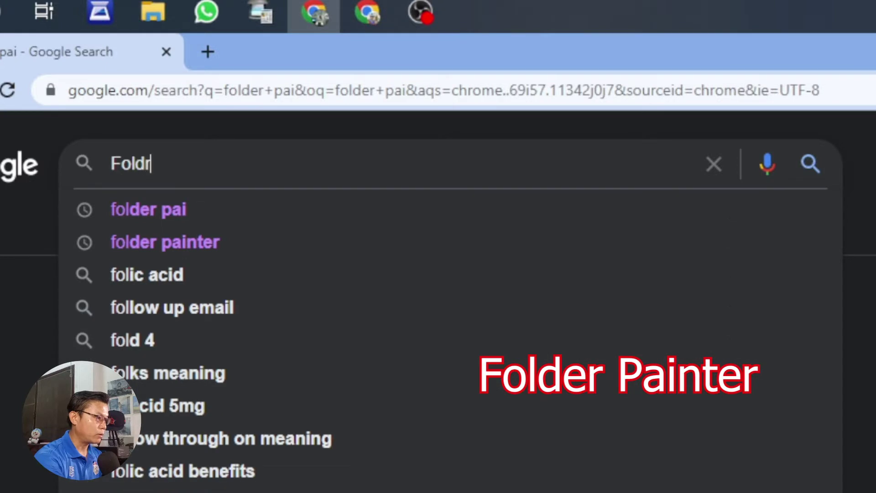
type("r")
key("BackSpace")
key("BackSpace")
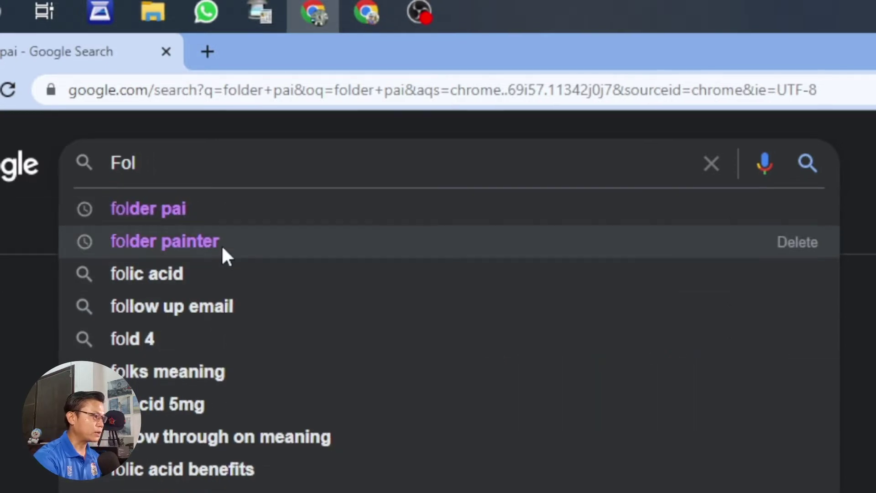
left_click(221, 246)
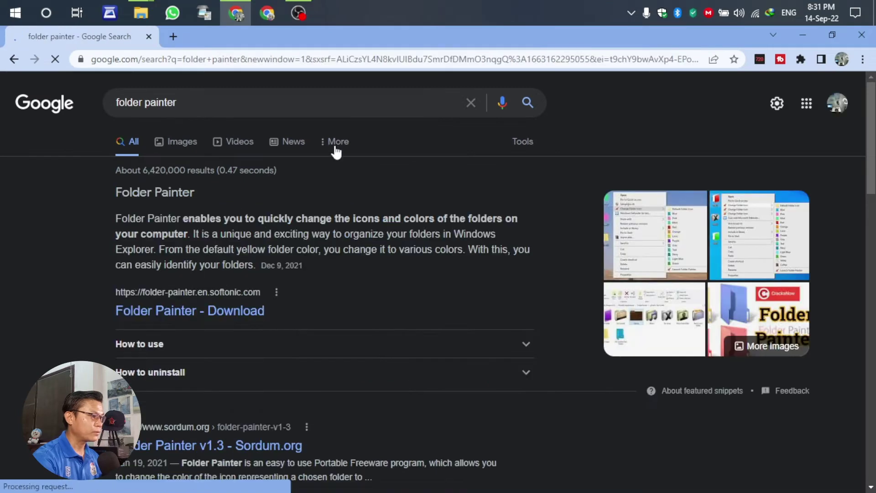
Step: Scroll the results and open Sordum's 'Download Folder Painter v1.3' page in a new tab
scroll(322, 228, "down", 2)
scroll(321, 234, "down", 2)
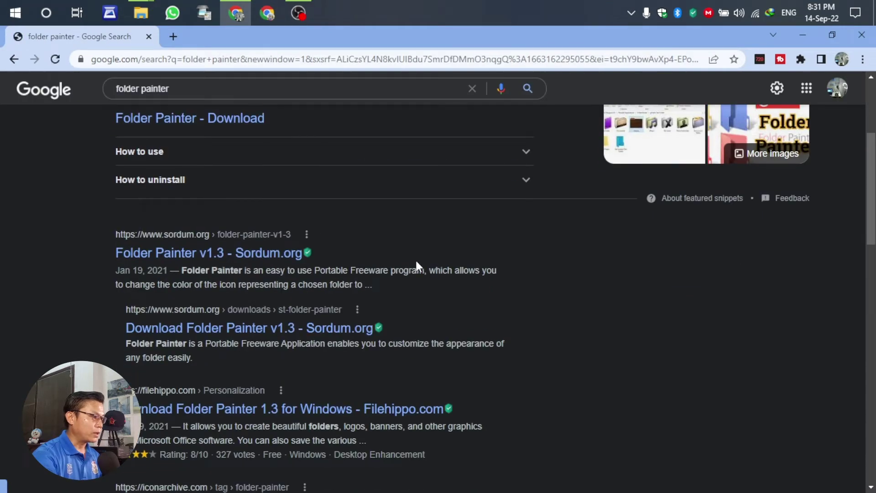
scroll(415, 259, "down", 1)
scroll(434, 259, "down", 2)
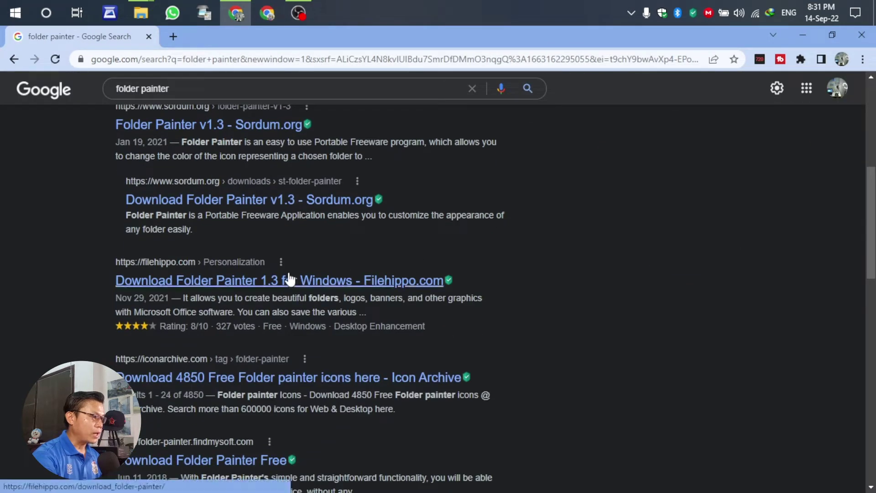
scroll(234, 240, "up", 1)
scroll(234, 241, "up", 5)
scroll(314, 182, "down", 2)
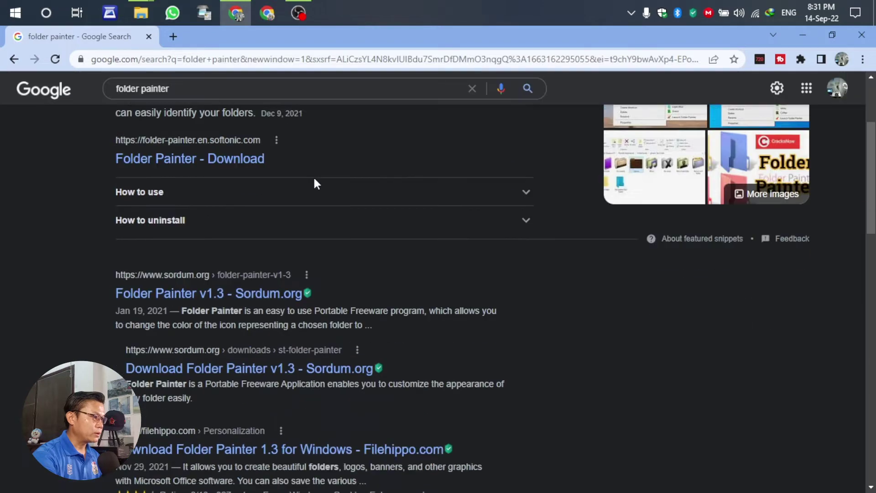
scroll(314, 182, "up", 3)
scroll(314, 182, "down", 5)
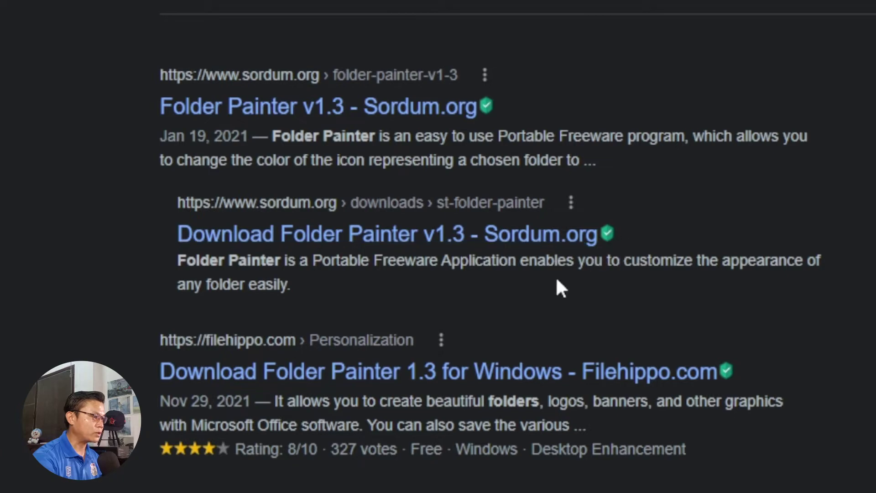
left_click(331, 237)
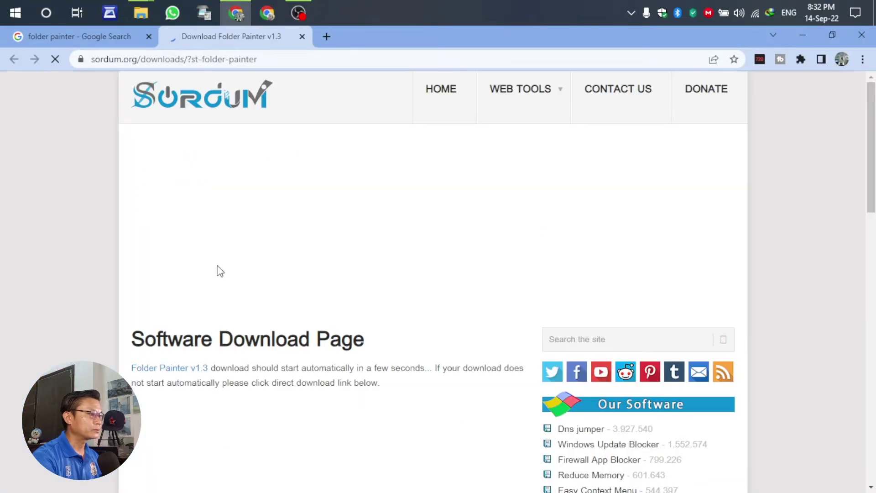
Step: Scroll down the Sordum page and start downloading the Folder Painter zip
scroll(328, 215, "down", 2)
scroll(329, 206, "down", 2)
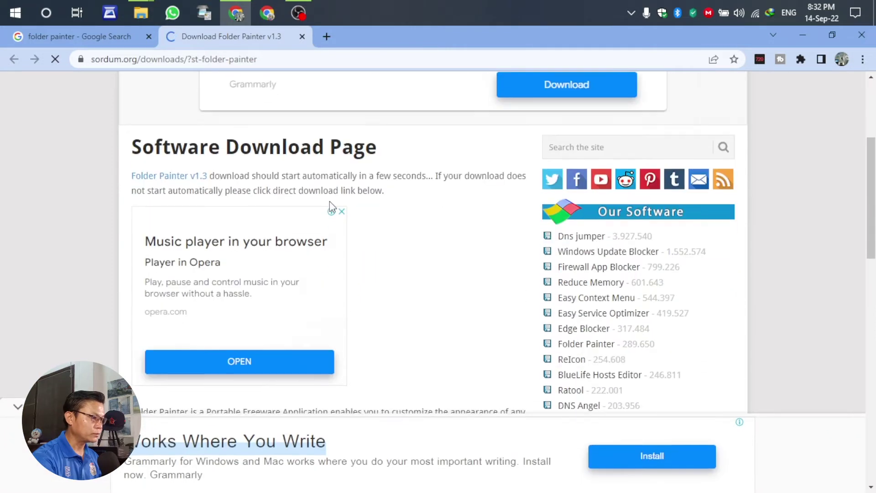
scroll(331, 206, "down", 3)
scroll(331, 201, "down", 4)
scroll(331, 201, "down", 7)
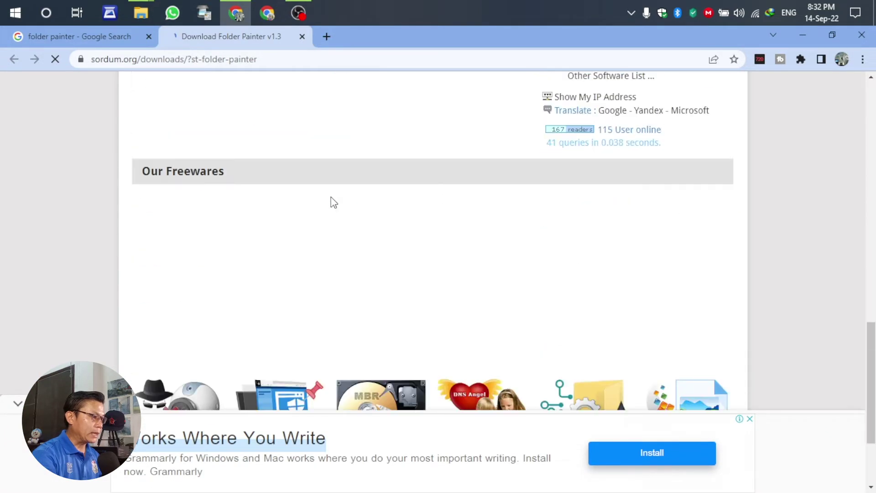
scroll(332, 201, "down", 3)
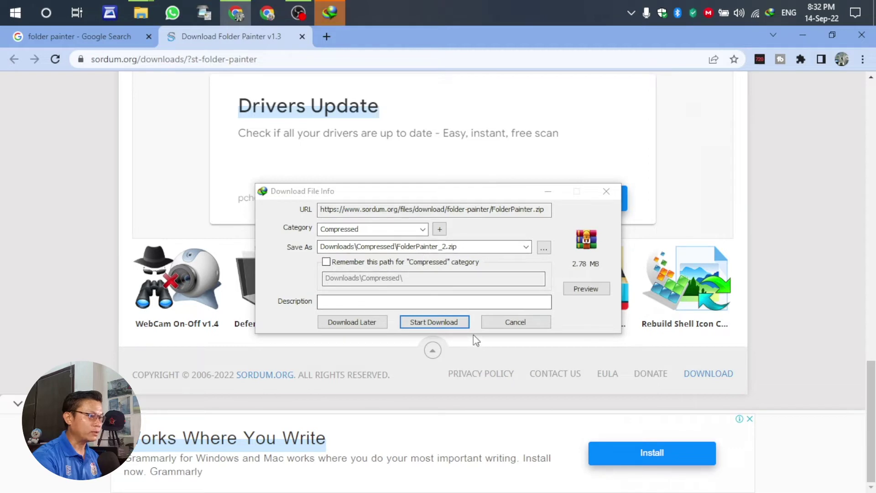
left_click(436, 324)
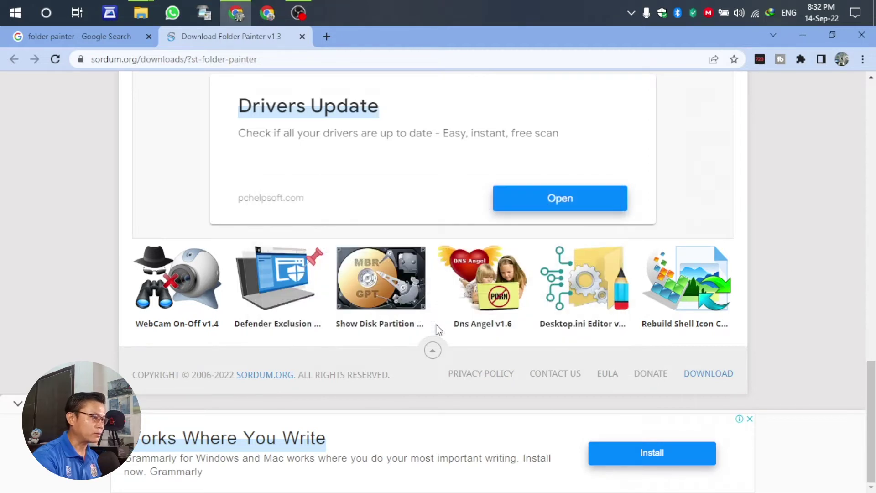
Step: Close Chrome and the two extra Local Disk (H:) Explorer windows
left_click(862, 35)
mouse_move(140, 13)
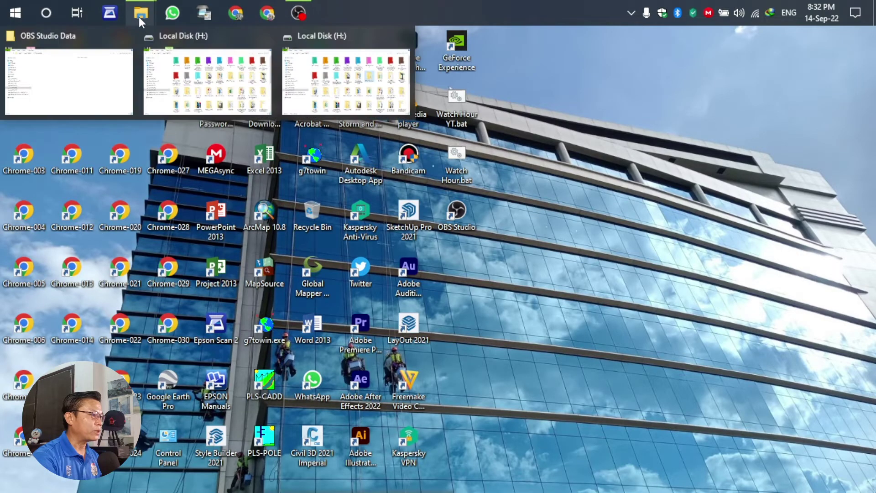
mouse_move(346, 72)
left_click(409, 37)
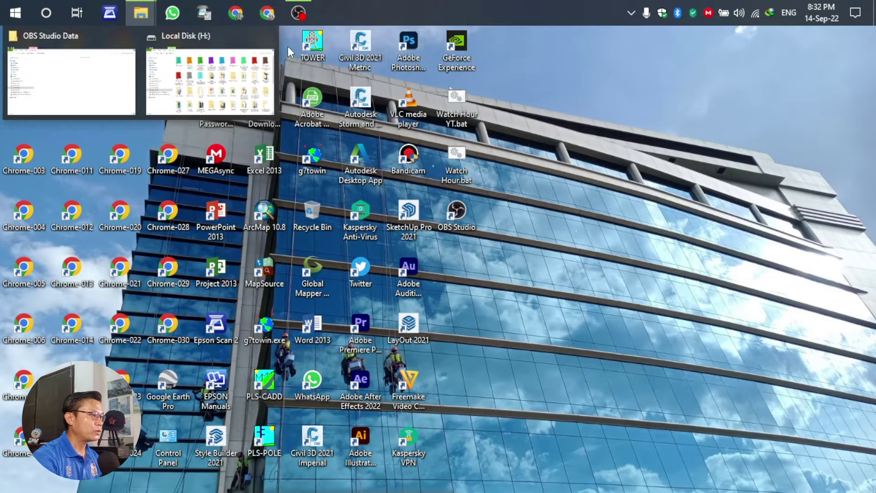
left_click(269, 38)
left_click(157, 80)
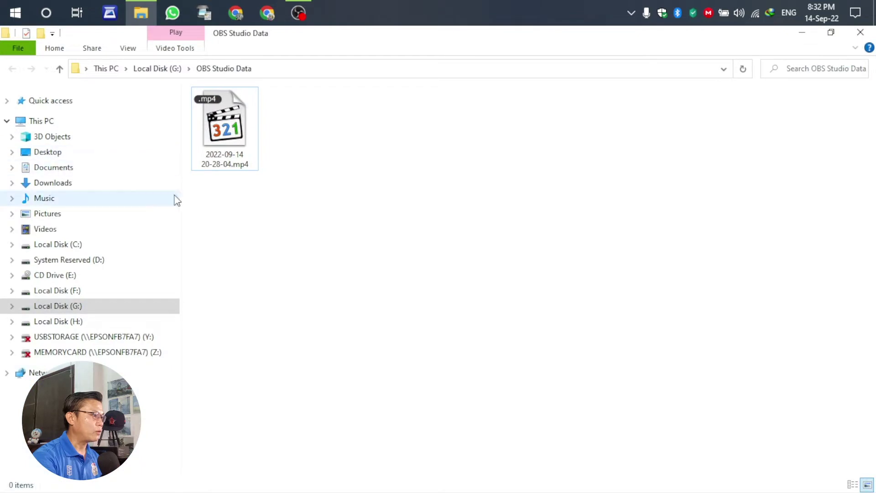
Step: Extract FolderPainter_2.zip in the Downloads > Compressed folder
left_click(44, 185)
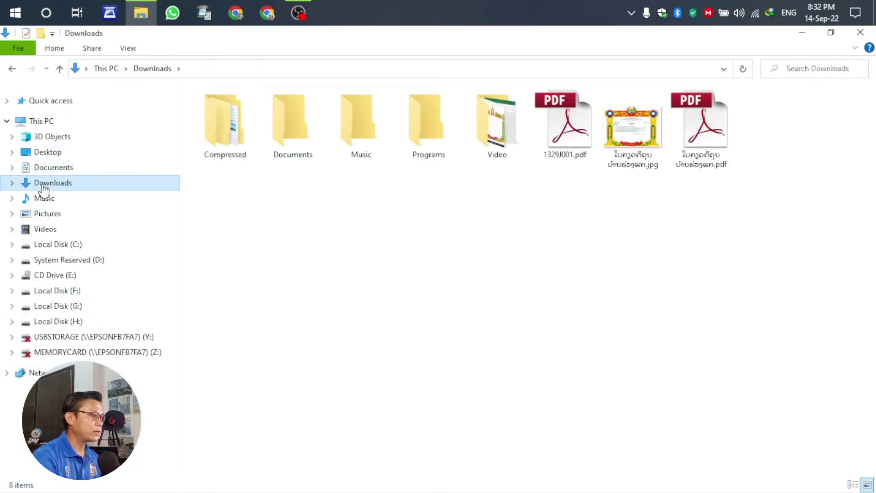
double_click(215, 114)
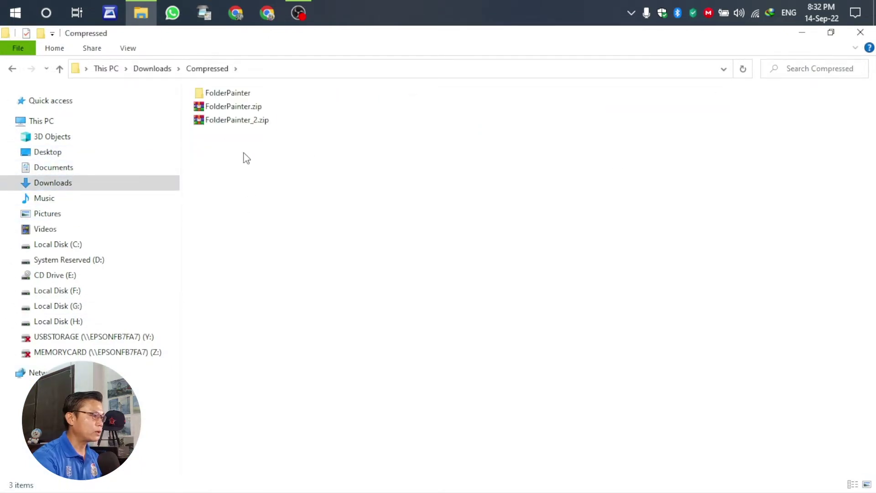
left_click(238, 123)
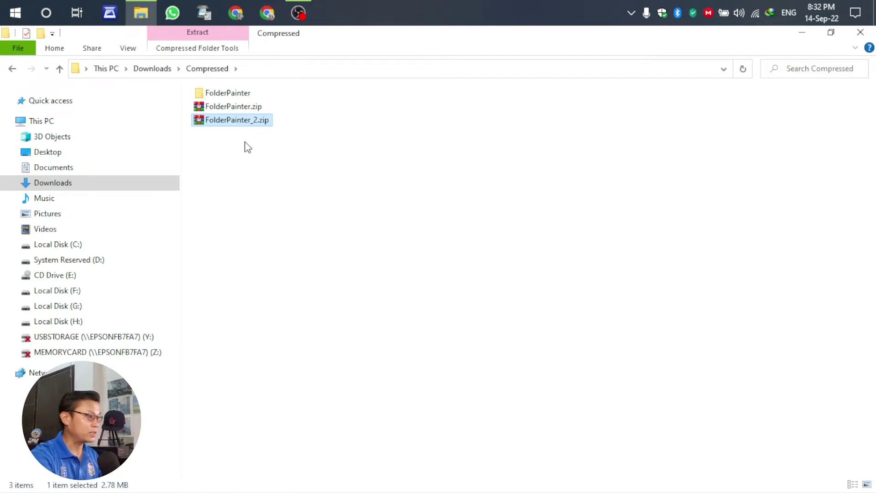
right_click(236, 126)
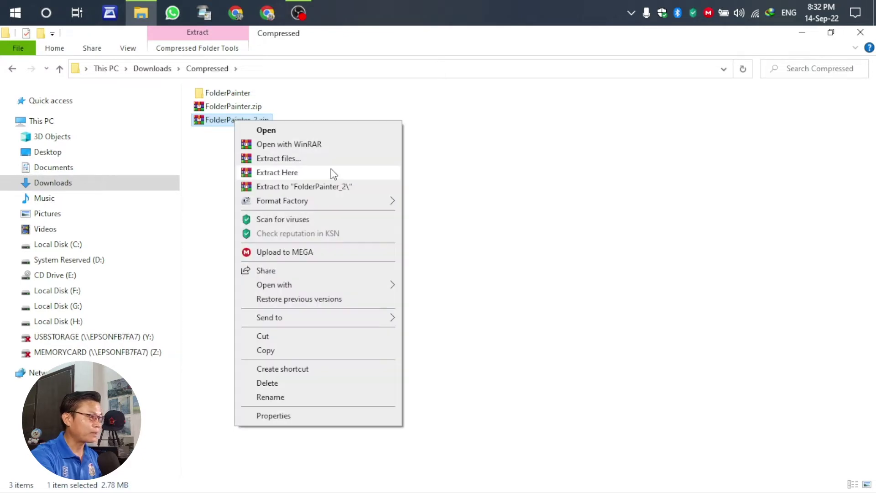
left_click(333, 160)
left_click(475, 380)
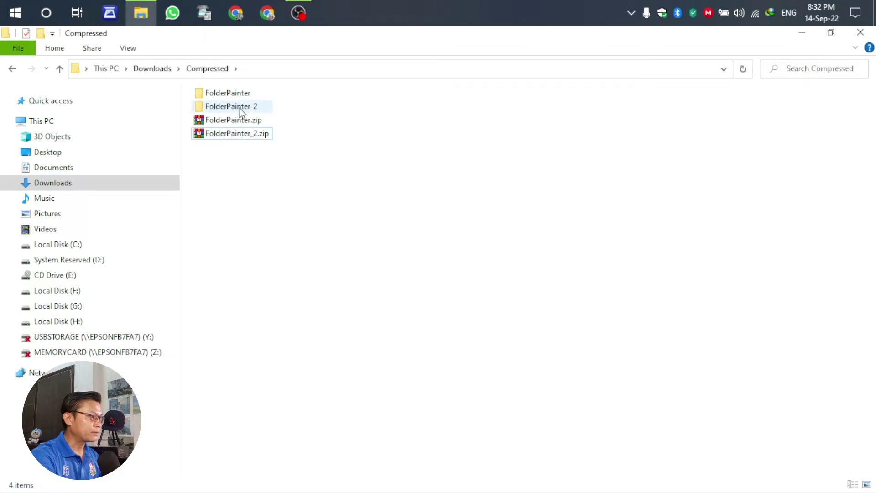
Step: Delete both zip archives and the older FolderPainter folder
left_click_drag(241, 167, 236, 124)
key("Delete")
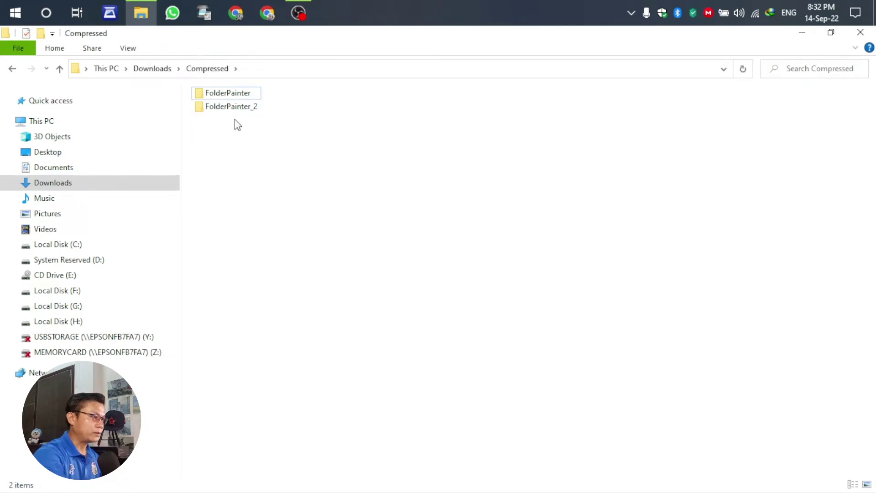
left_click(237, 95)
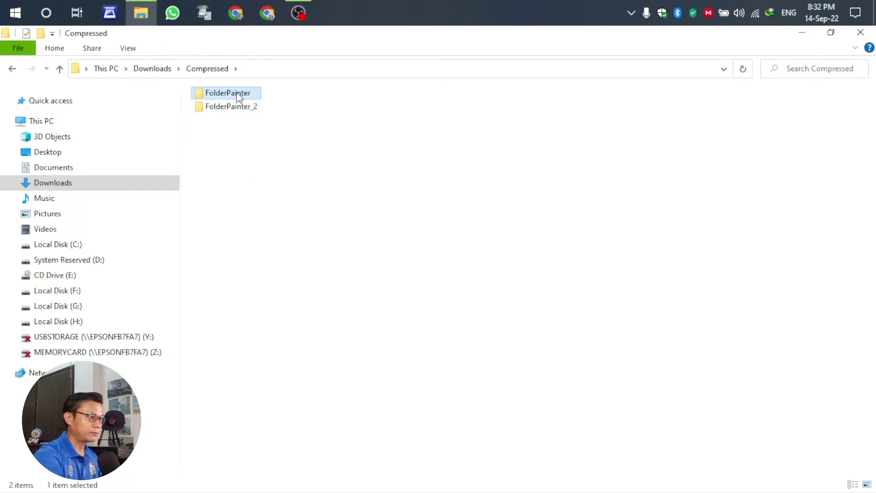
key("Delete")
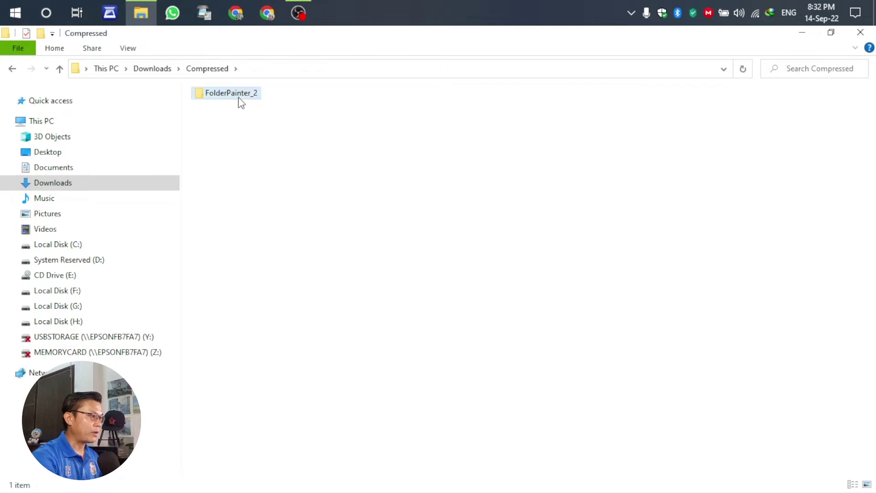
Step: Open FolderPainter_2 > FolderPainter and run FolderPainter_x64.exe
double_click(238, 96)
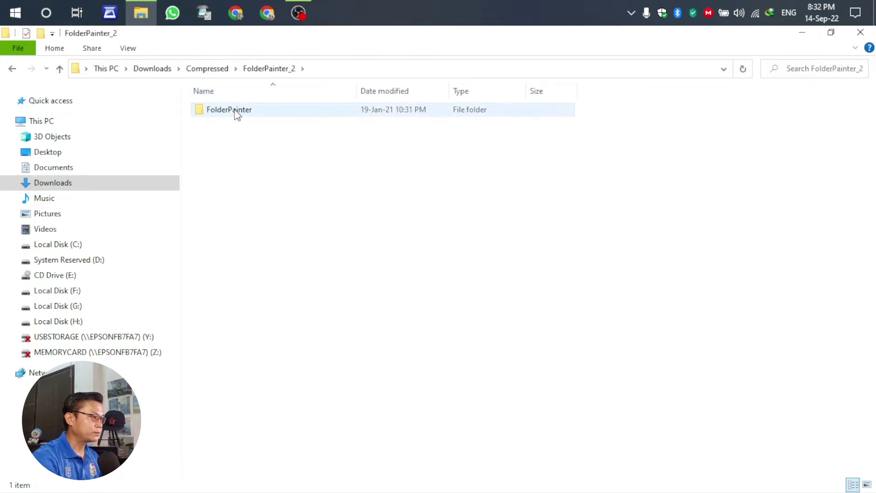
double_click(237, 110)
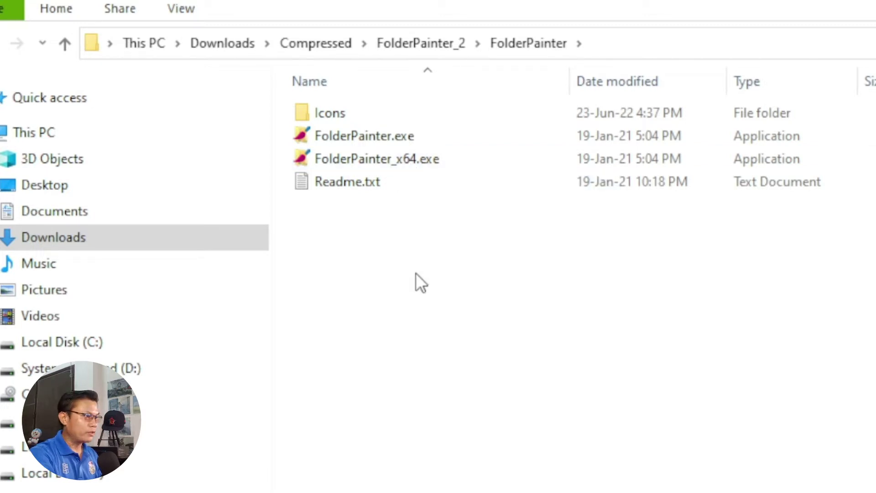
left_click(381, 160)
right_click(380, 160)
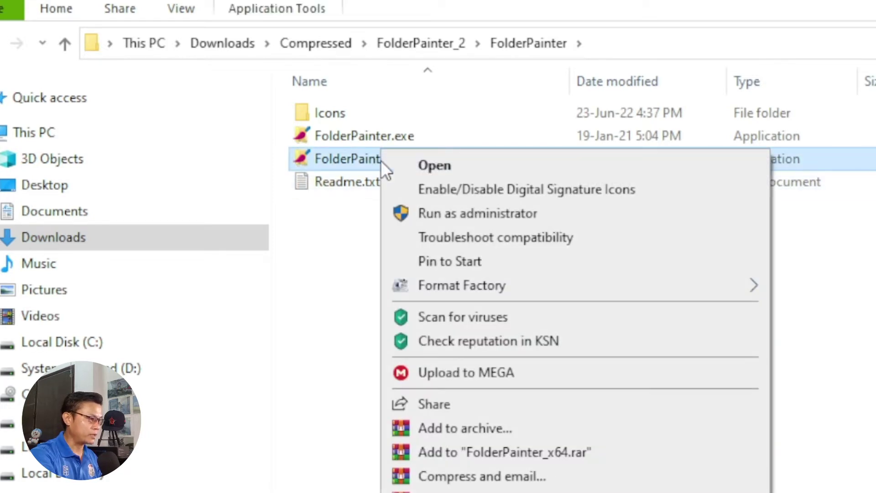
left_click(485, 217)
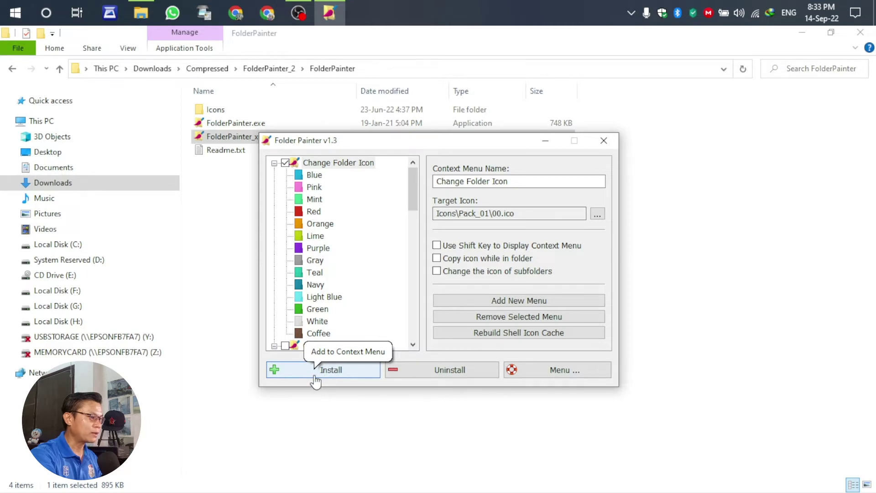
Step: Install Folder Painter's Change Folder Icon menu and close the program
left_click(314, 377)
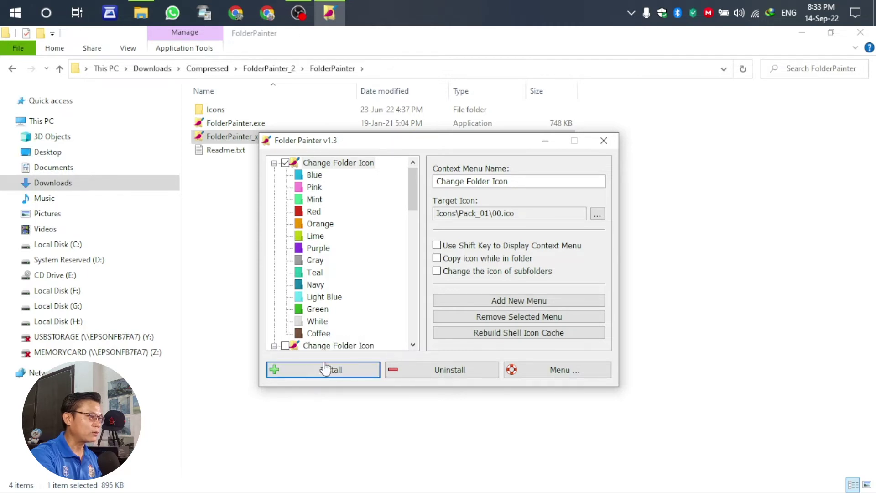
left_click(617, 145)
Step: Close the FolderPainter Explorer window and refresh the desktop
left_click(861, 33)
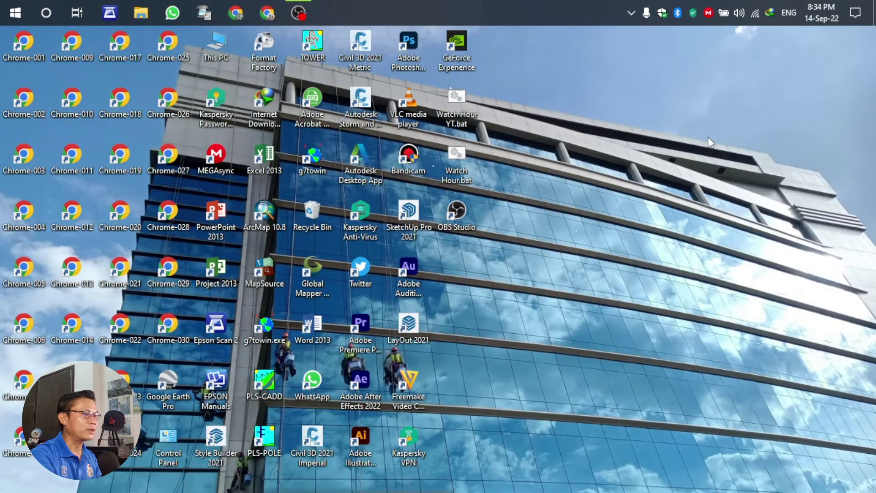
right_click(653, 114)
left_click(685, 152)
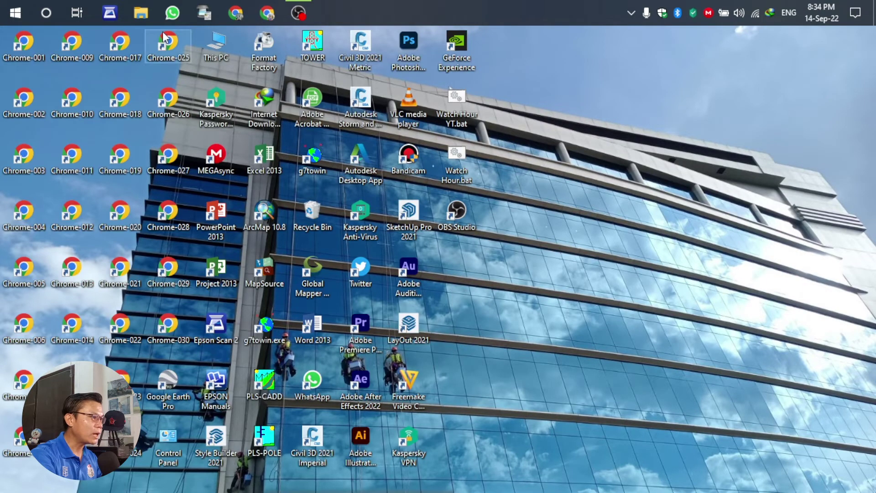
Step: Open Local Disk (H:) from This PC and color the 115kV Naxaythong-Viengkeo folder pink
double_click(226, 55)
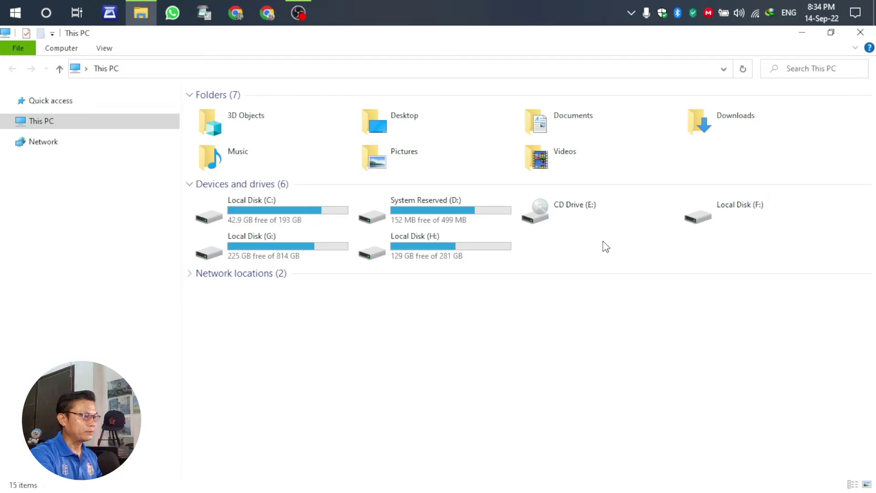
double_click(413, 250)
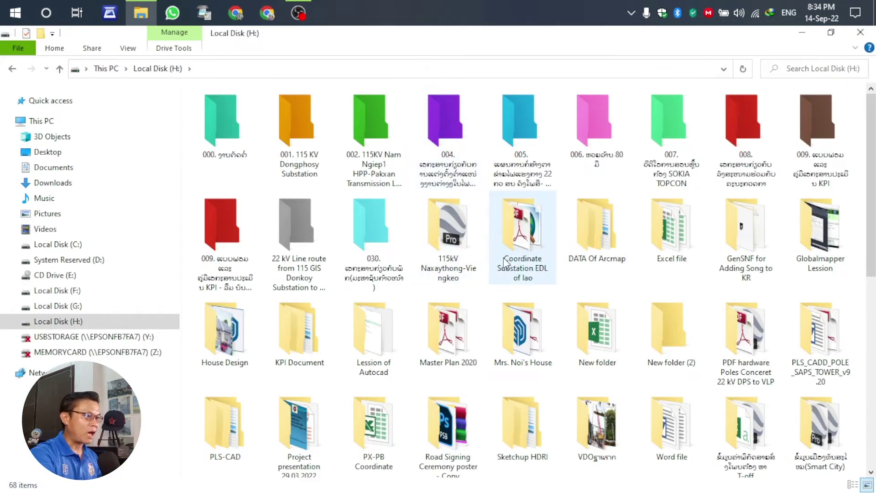
right_click(445, 237)
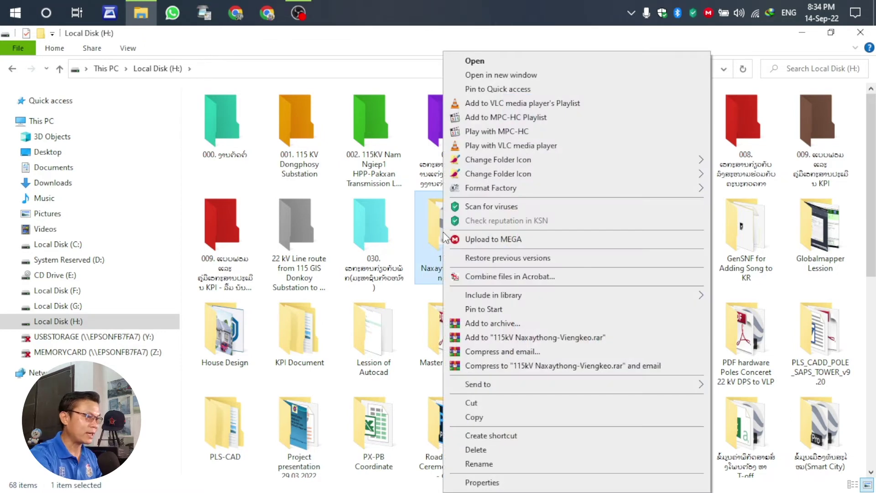
mouse_move(497, 160)
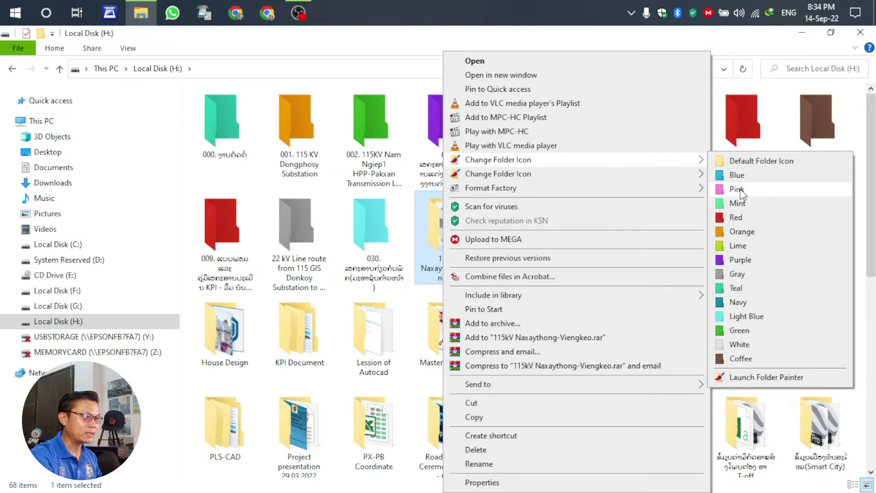
left_click(740, 190)
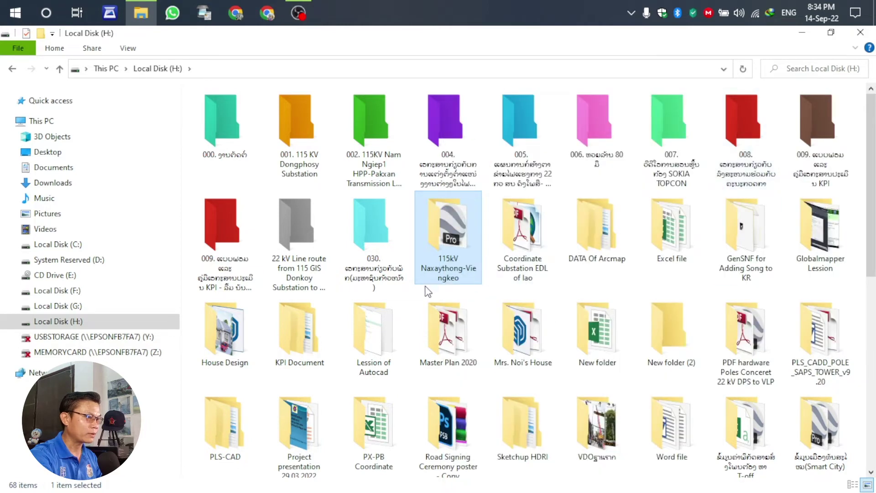
Step: Refresh the view to show the pink 115kV Naxaythong-Viengkeo icon, and make Coordinate Substation EDL of lao blue
right_click(414, 319)
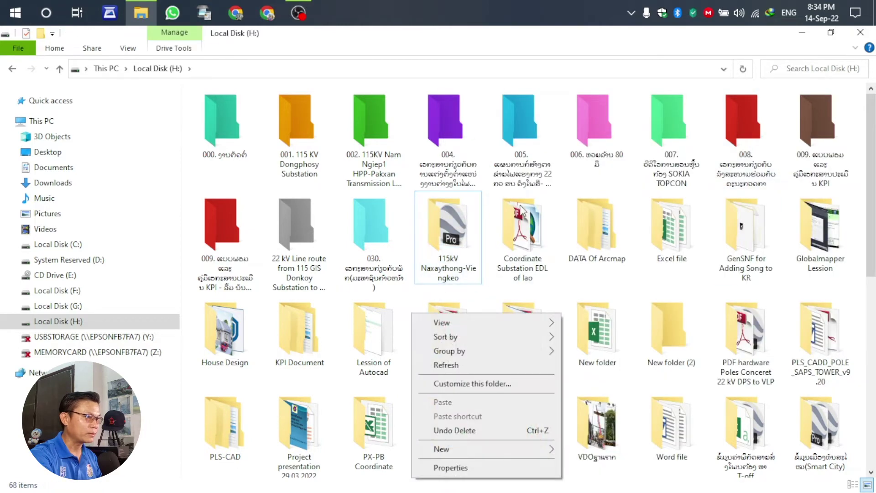
left_click(445, 367)
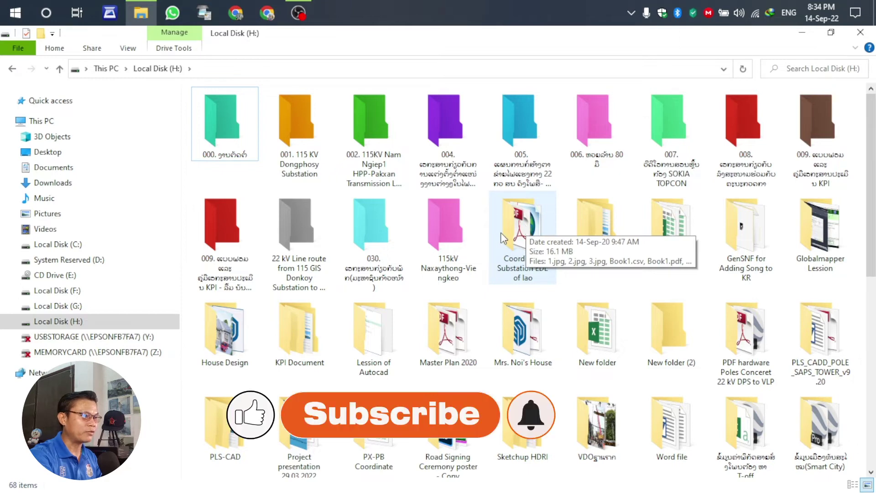
right_click(508, 229)
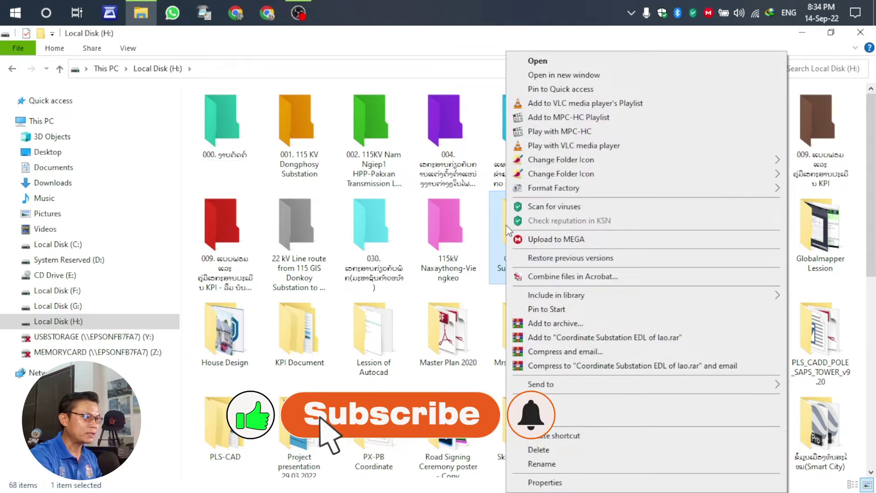
mouse_move(560, 160)
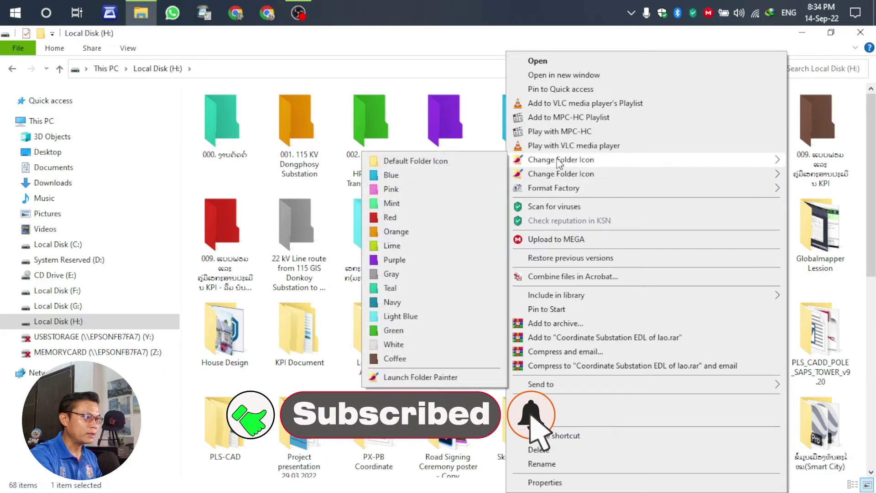
left_click(392, 176)
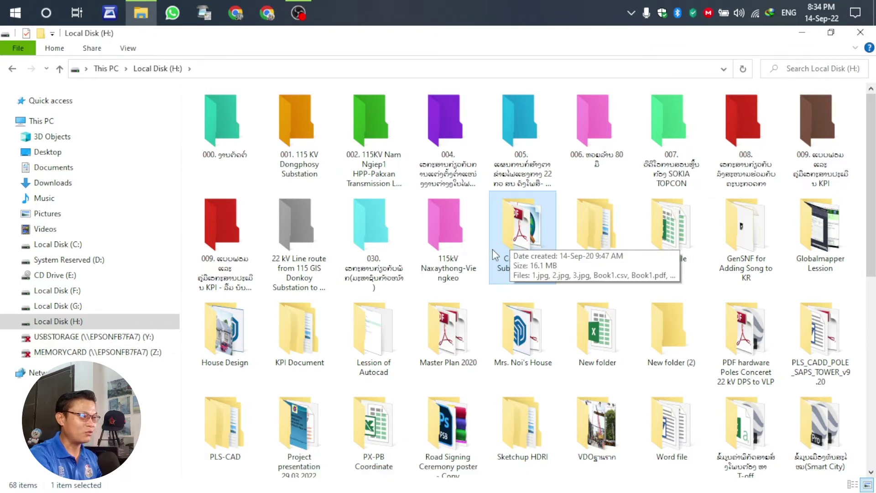
Step: Make the DATA Of Arcmap folder lime green and refresh the view
right_click(595, 219)
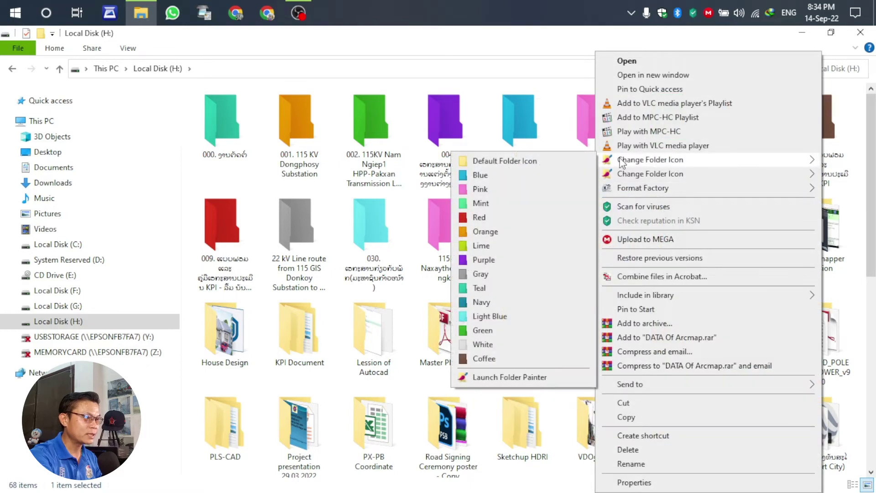
mouse_move(650, 160)
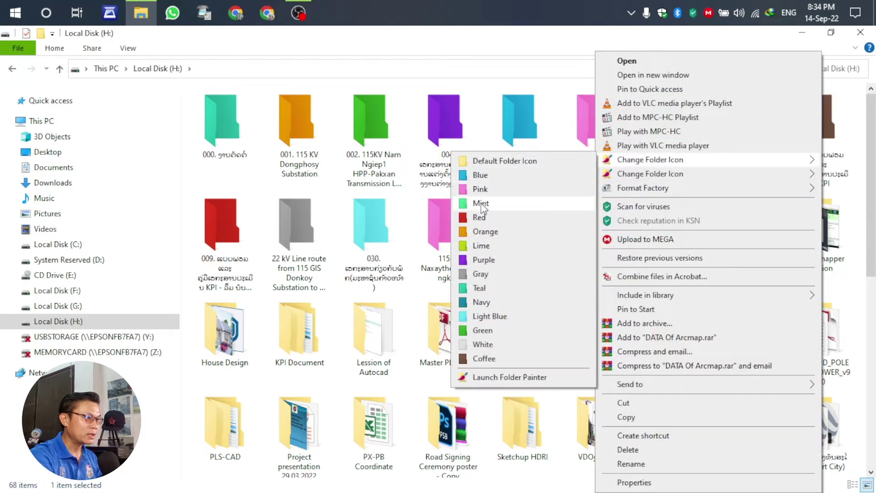
left_click(477, 248)
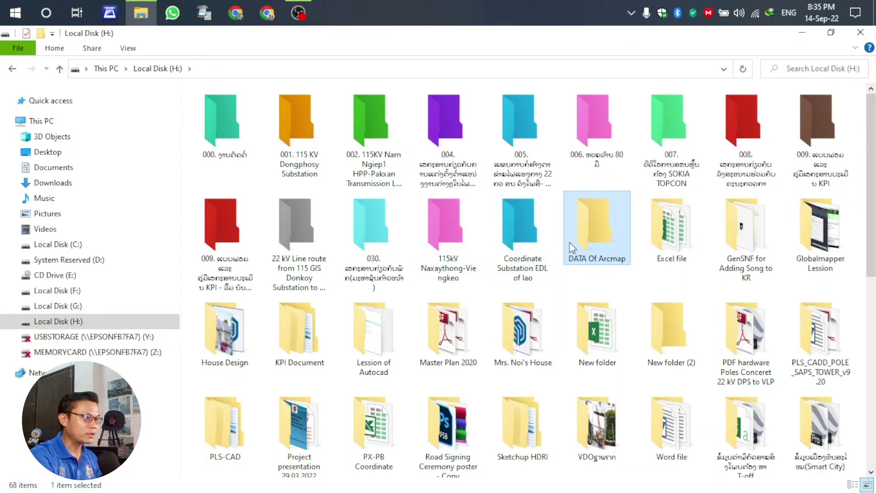
right_click(583, 293)
mouse_move(610, 298)
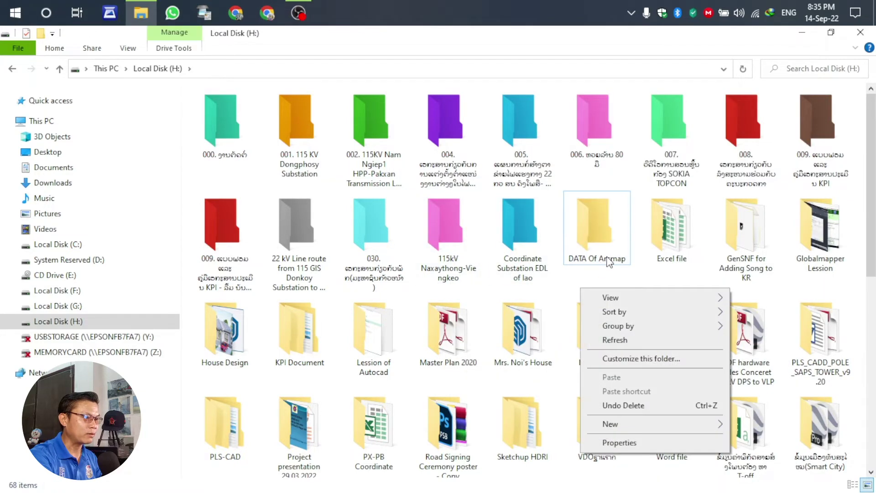
left_click(615, 340)
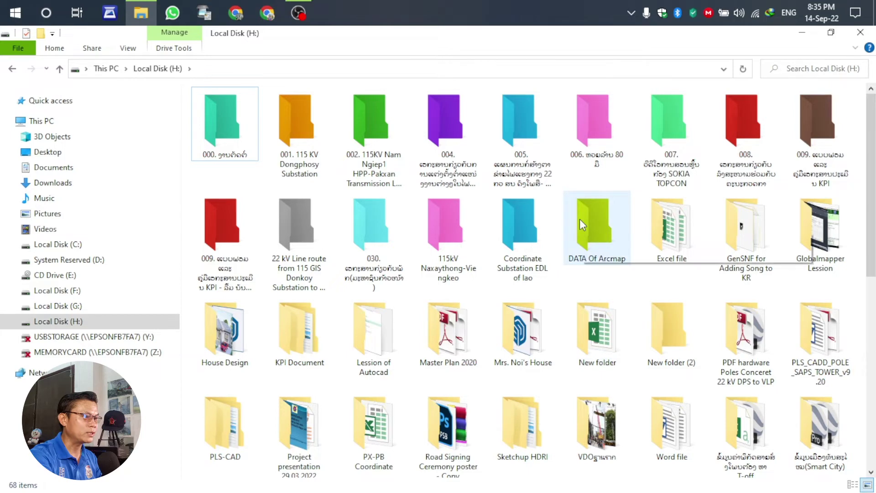
left_click(676, 240)
Step: Give the Excel file folder a red icon via Change Folder Icon, then refresh the view
right_click(676, 239)
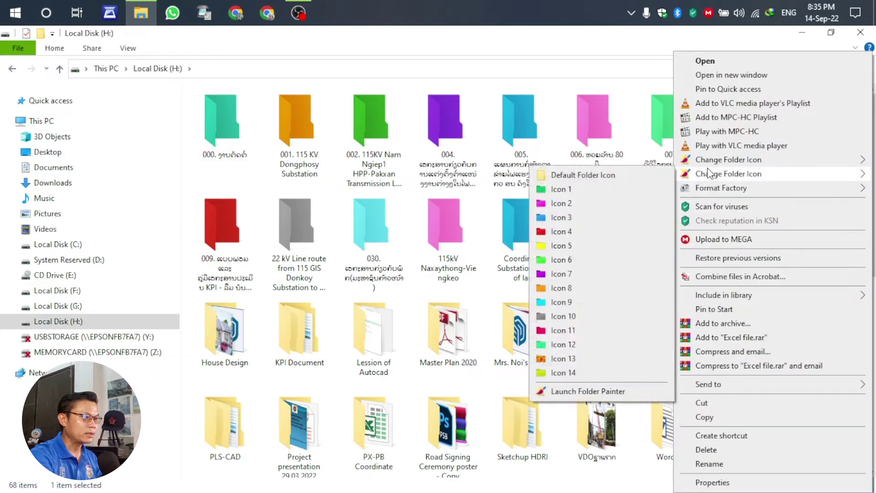
mouse_move(728, 160)
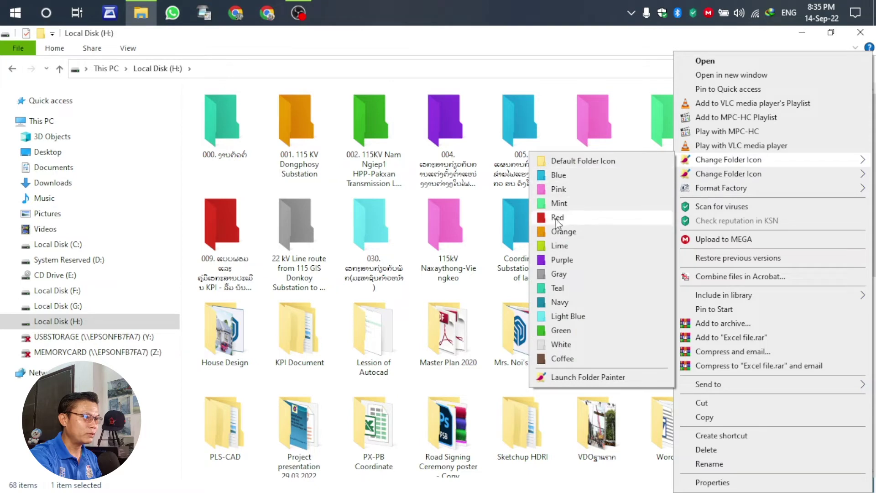
left_click(556, 219)
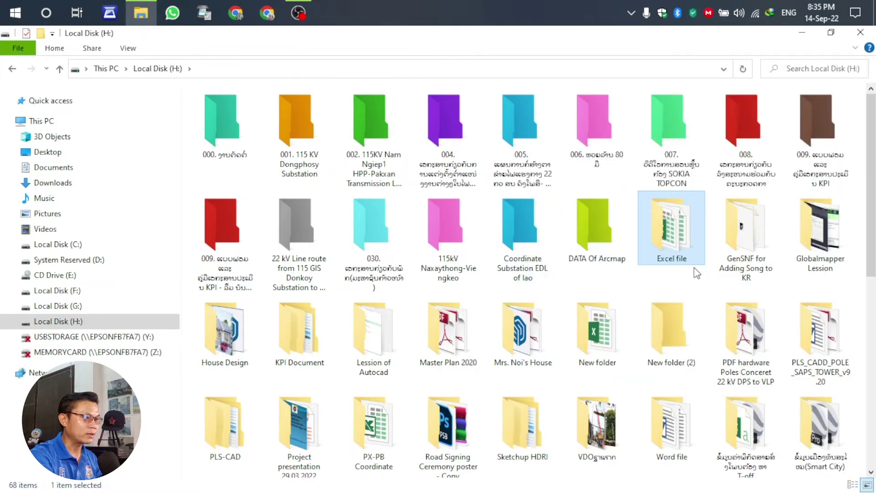
right_click(641, 282)
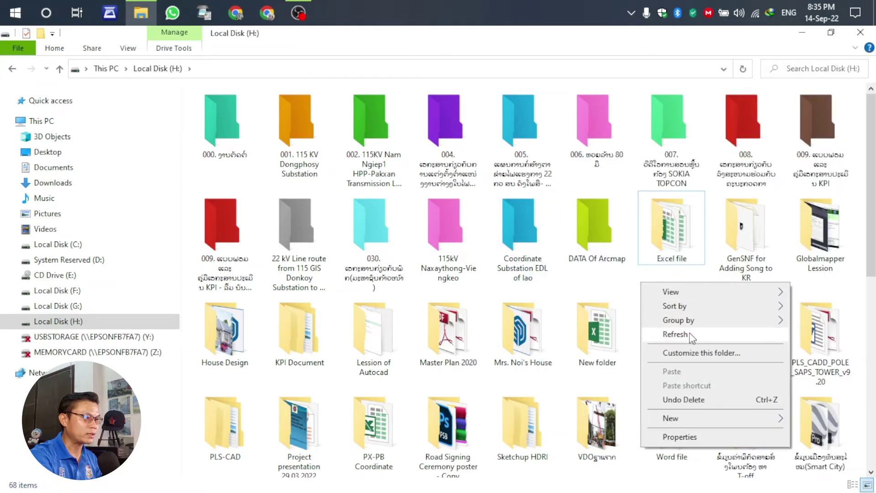
left_click(691, 335)
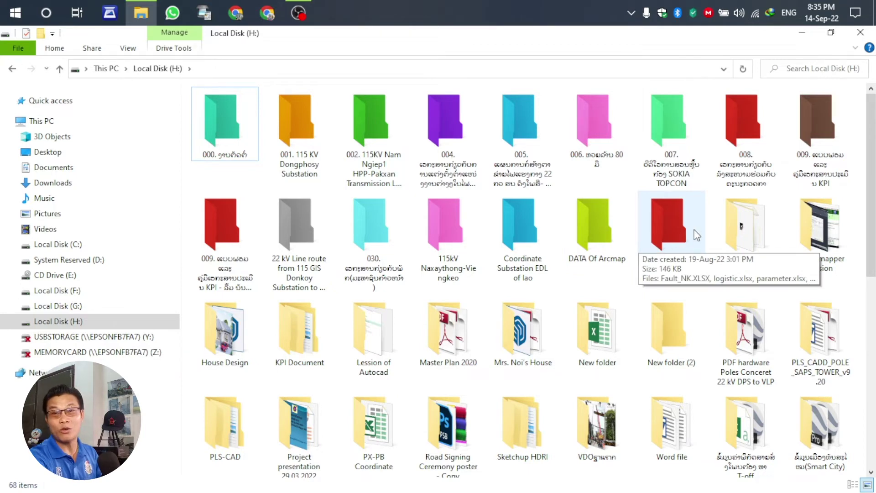
Step: Give the GenSNF folder a yellow icon and refresh the view
right_click(748, 220)
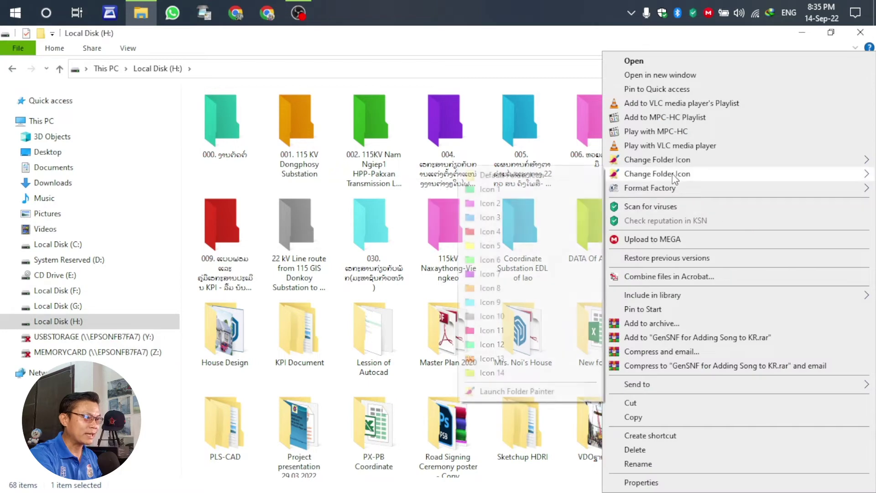
mouse_move(656, 174)
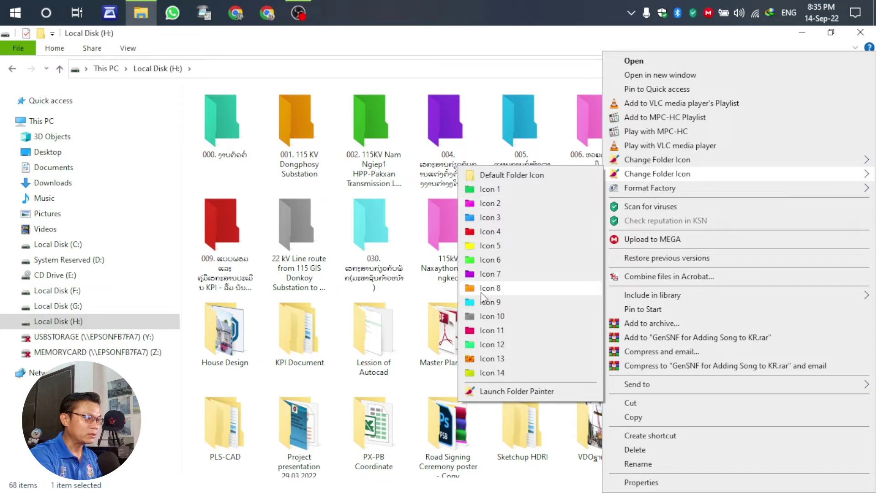
left_click(473, 250)
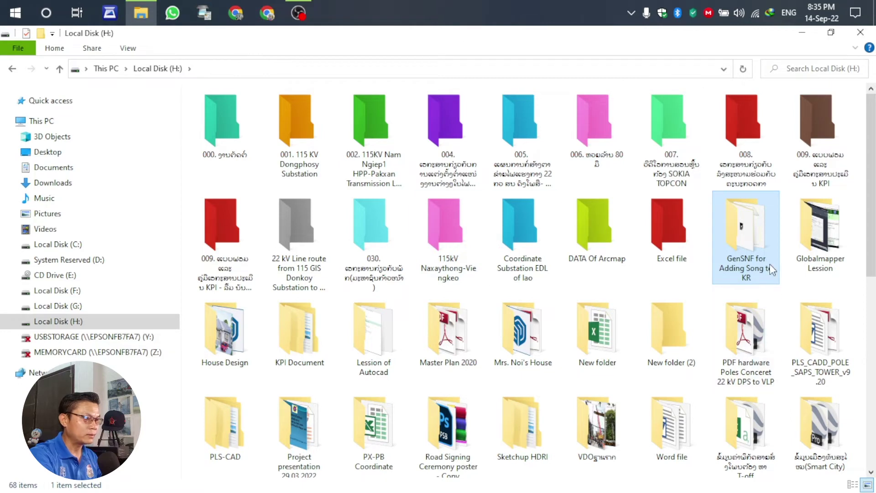
right_click(700, 281)
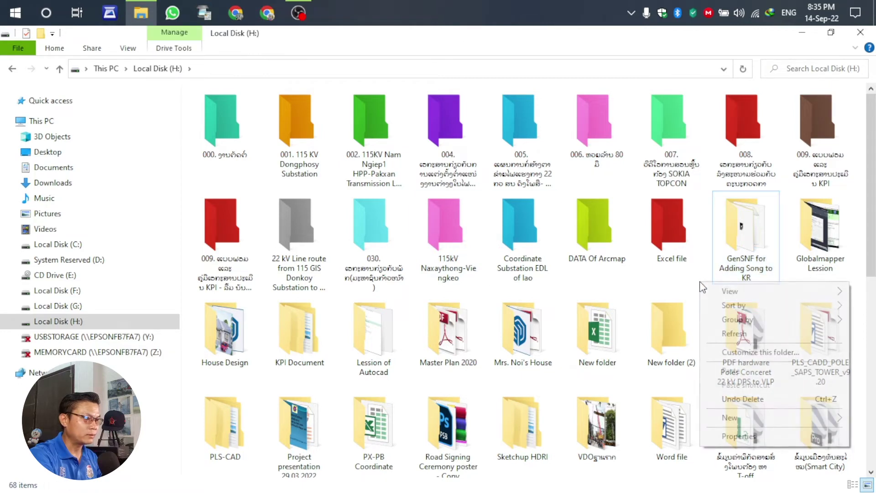
left_click(735, 334)
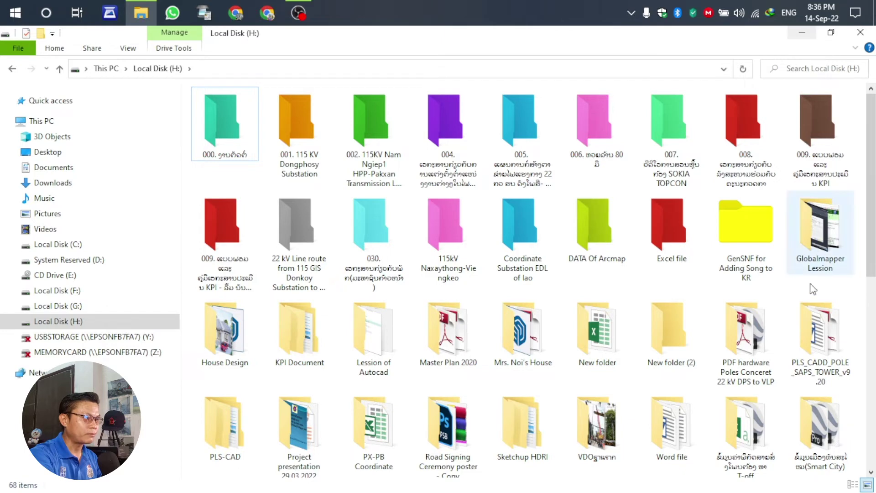
Step: Give the Globalmapper Lession folder a cyan icon and refresh the view
right_click(818, 230)
mouse_move(687, 174)
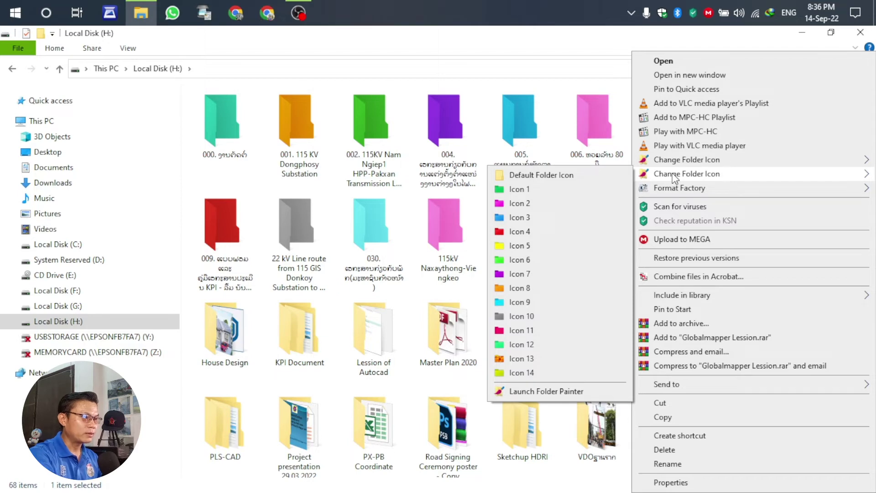
left_click(548, 246)
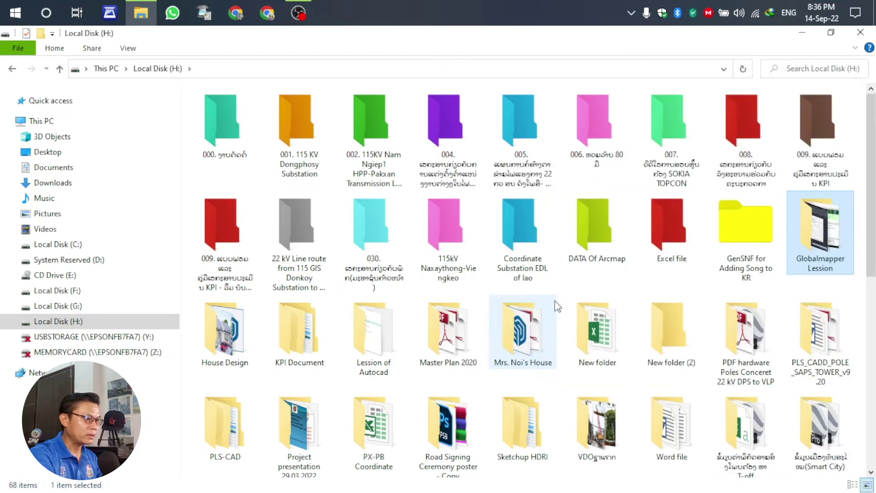
right_click(690, 288)
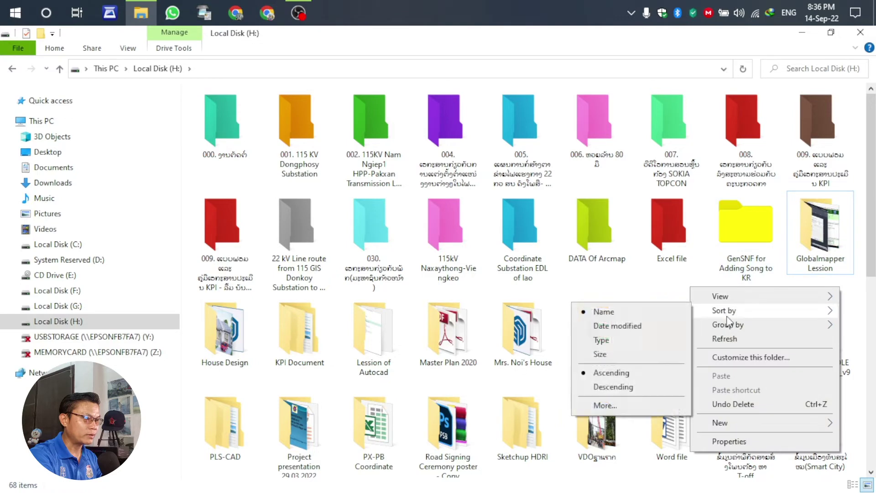
left_click(729, 340)
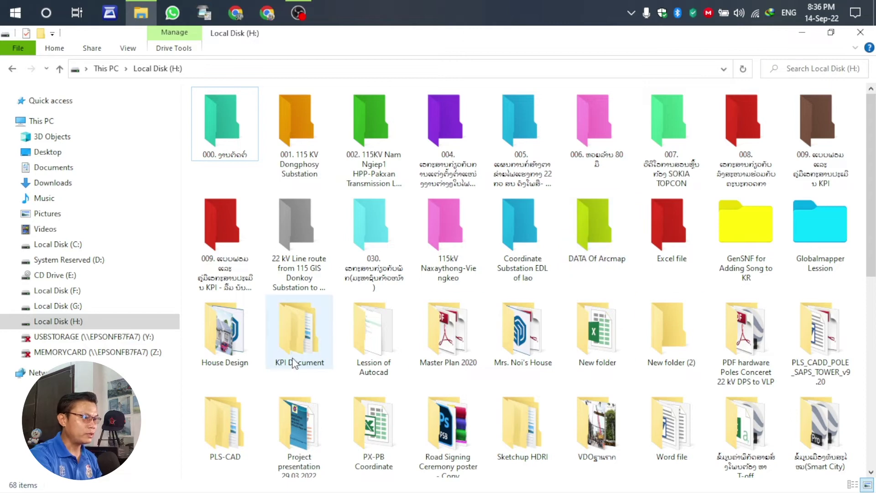
Step: Give the KPI Document folder a new icon, leaving House Design unchanged, and refresh
right_click(206, 333)
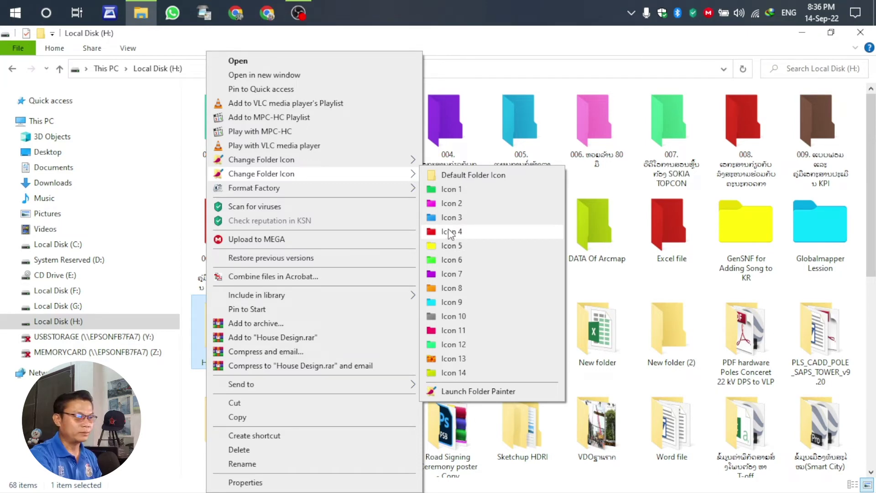
mouse_move(261, 160)
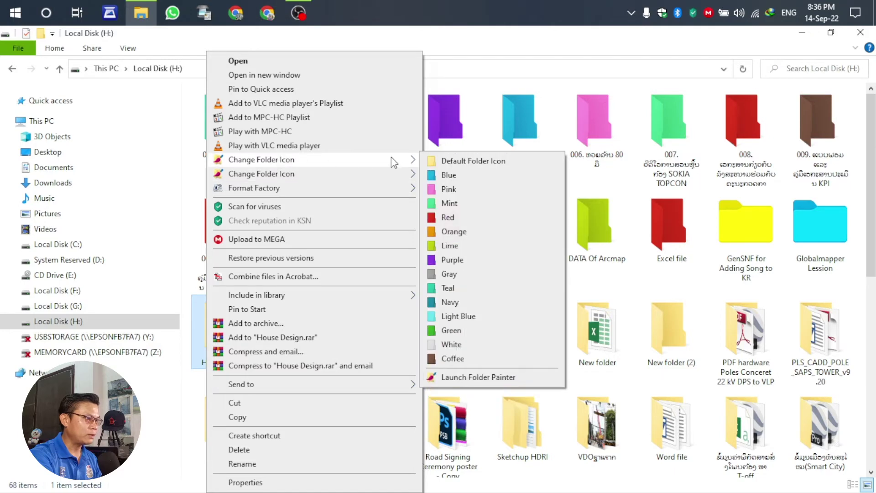
left_click(462, 185)
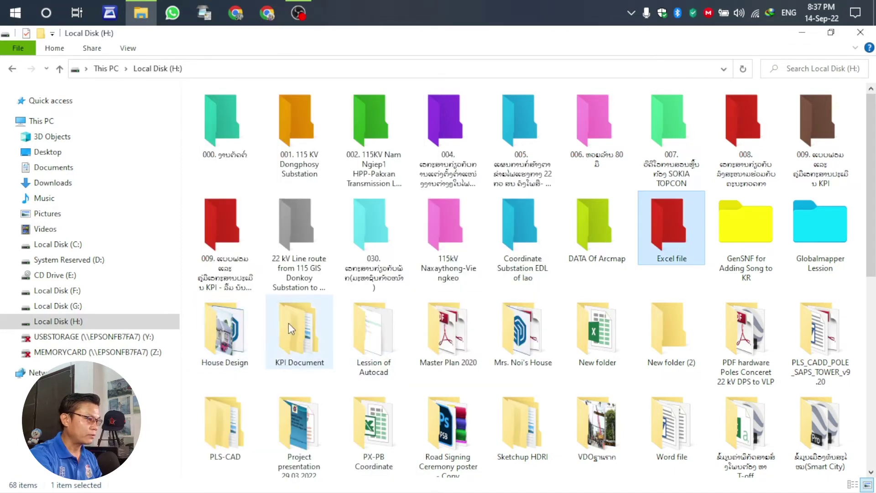
right_click(289, 323)
mouse_move(344, 173)
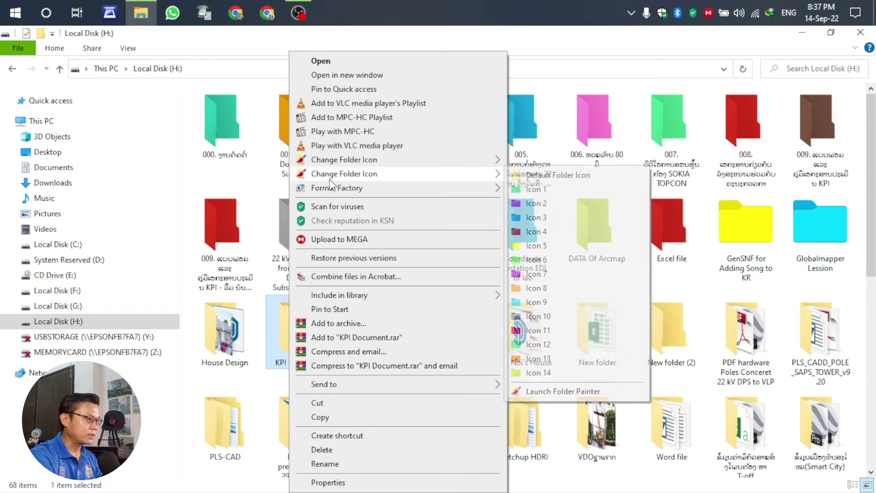
left_click(538, 274)
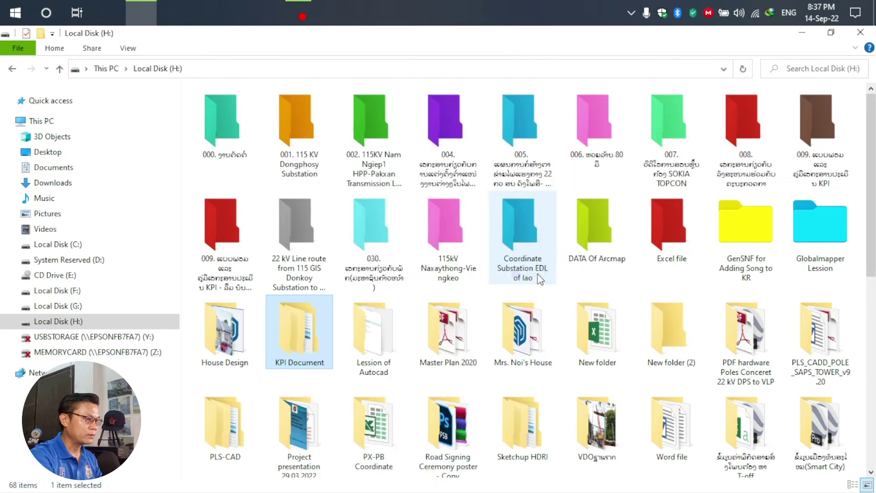
right_click(415, 290)
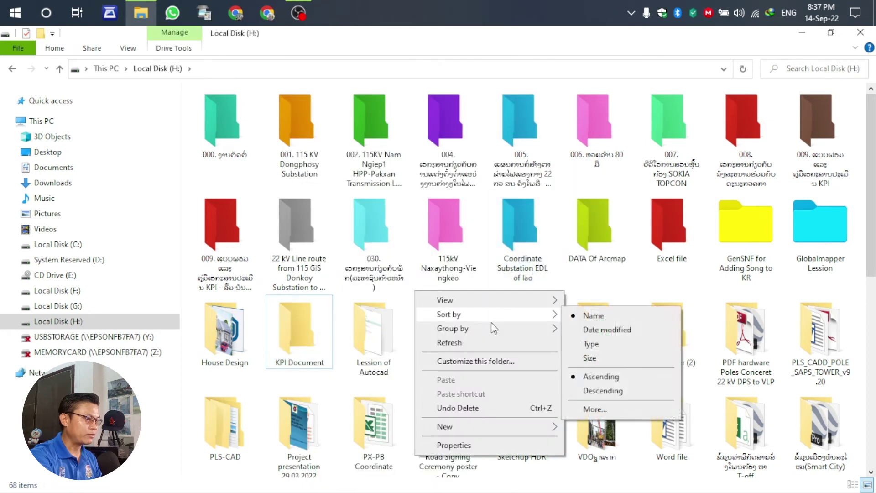
left_click(467, 345)
Step: Give the House Design folder a mint icon and refresh the view
right_click(211, 337)
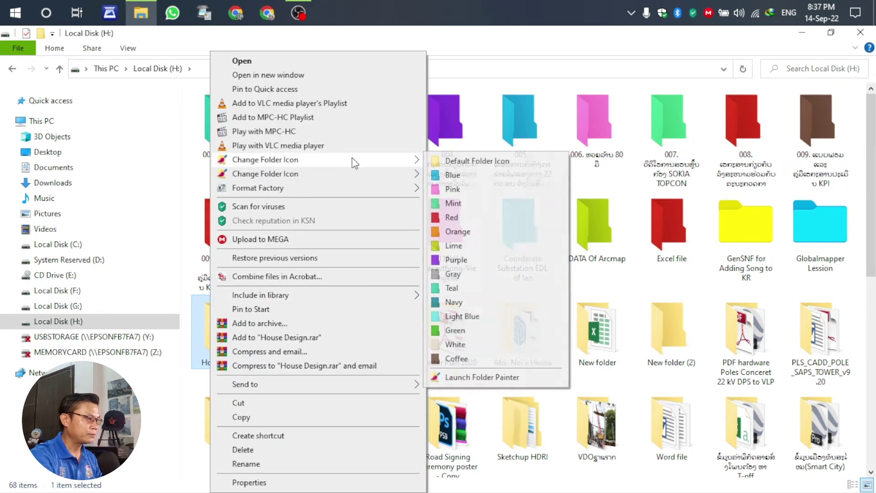
left_click(462, 203)
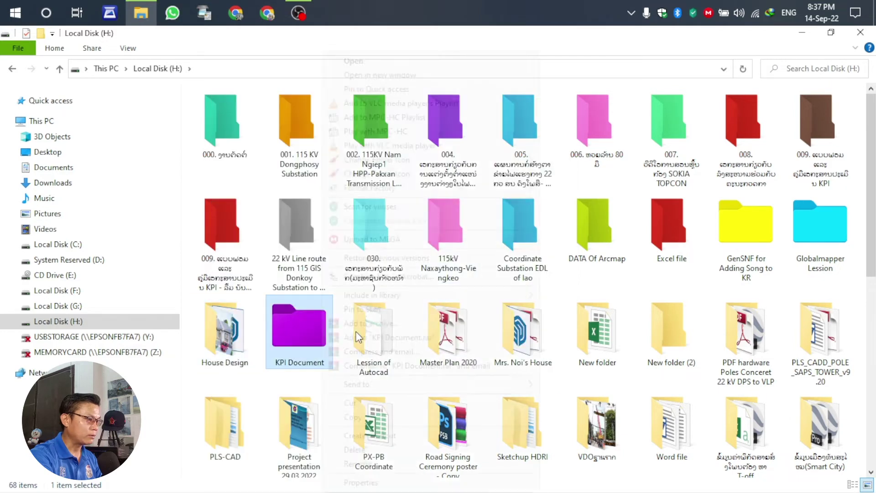
right_click(320, 337)
right_click(594, 280)
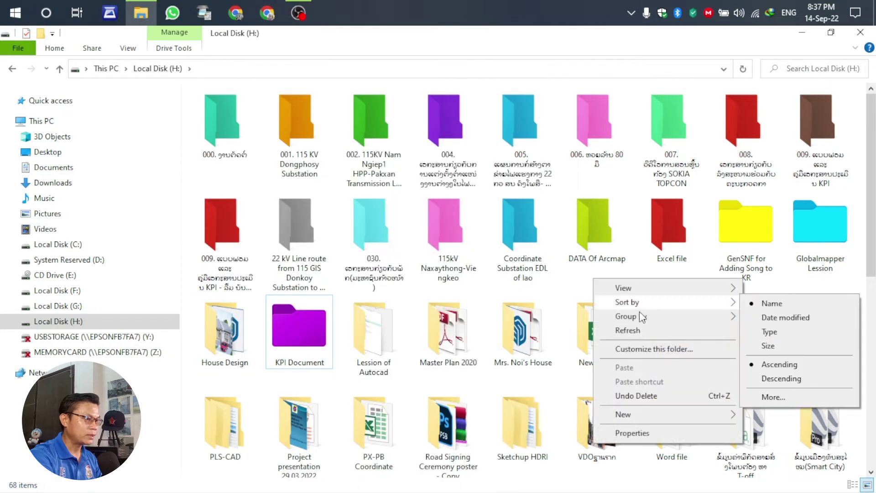
left_click(636, 335)
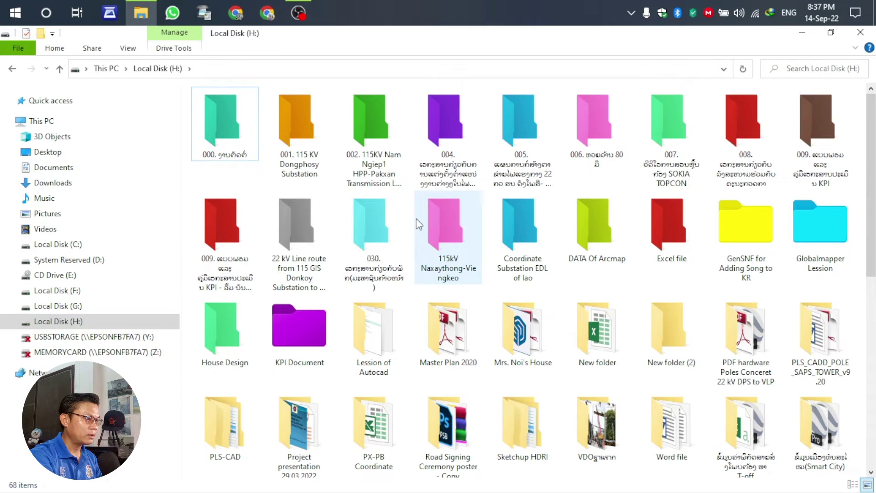
right_click(456, 327)
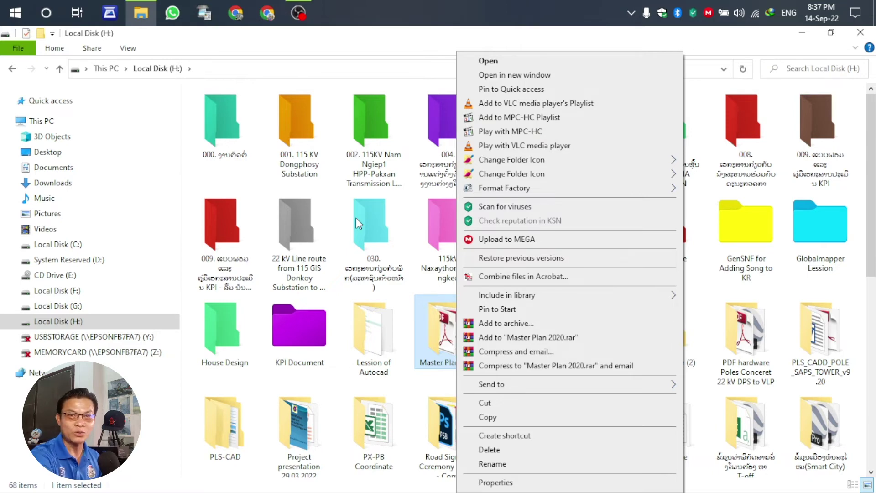
left_click(355, 218)
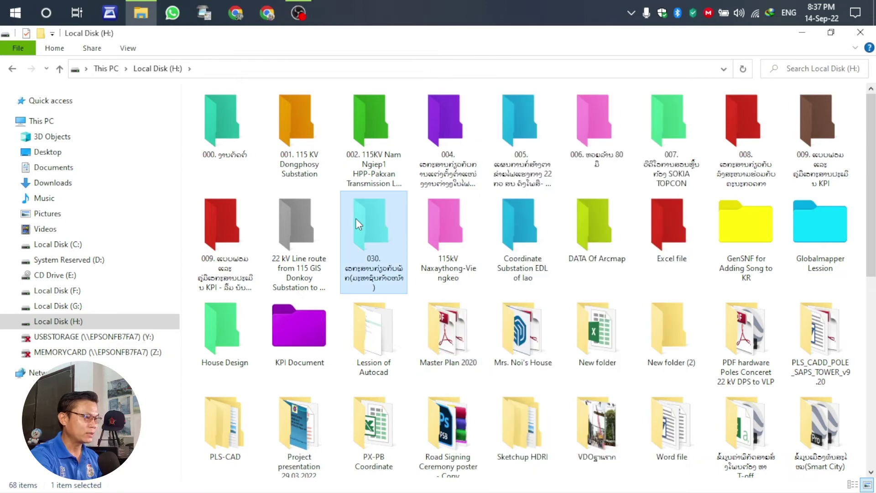
Step: Enlarge the Local Disk (H:) folder icons with Ctrl+scroll and browse the folder list
scroll(355, 218, "up", 3)
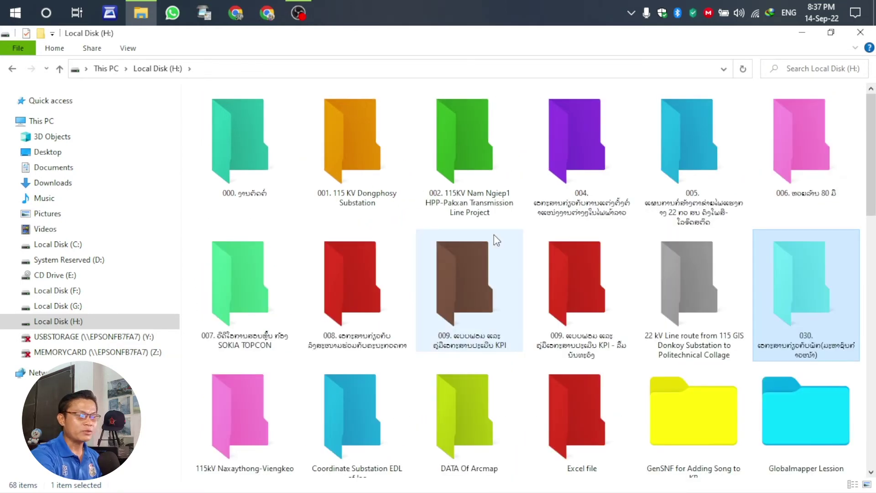
mouse_move(464, 284)
scroll(494, 235, "down", 5)
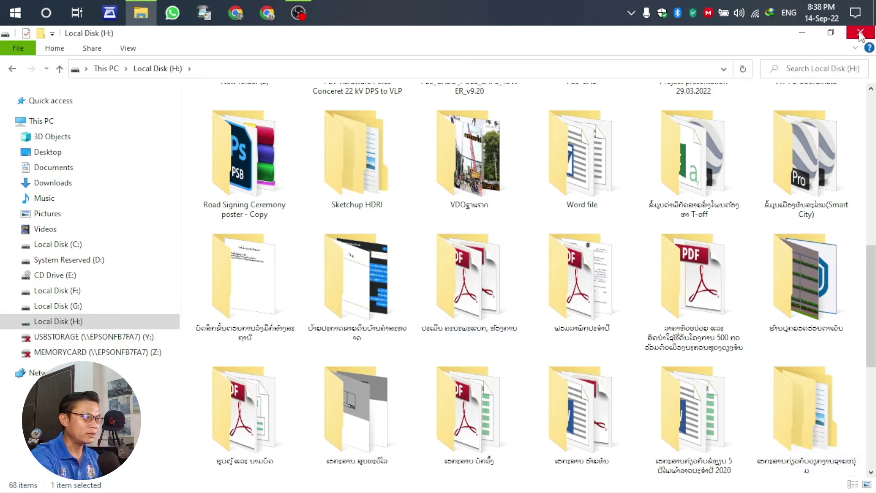
scroll(683, 205, "up", 10)
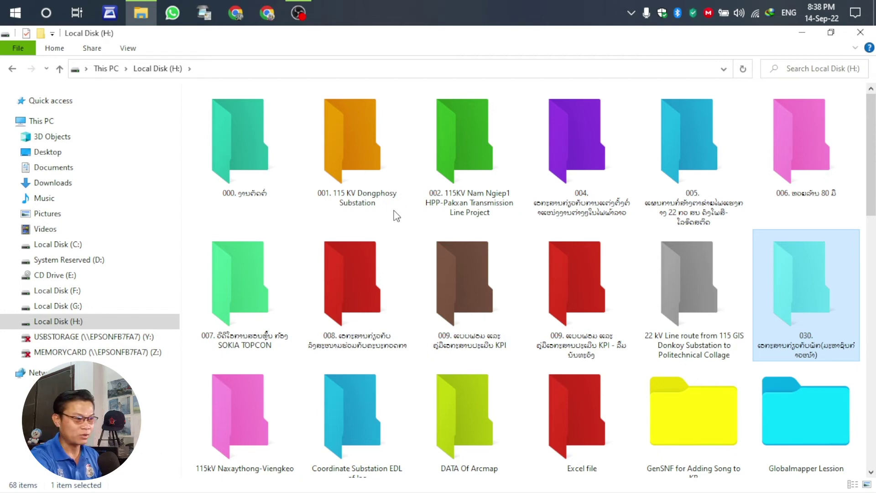
scroll(397, 216, "down", 2)
Step: Color GenSNF for Adding Song to KR pink and Globalmapper Lession light blue
left_click(706, 321)
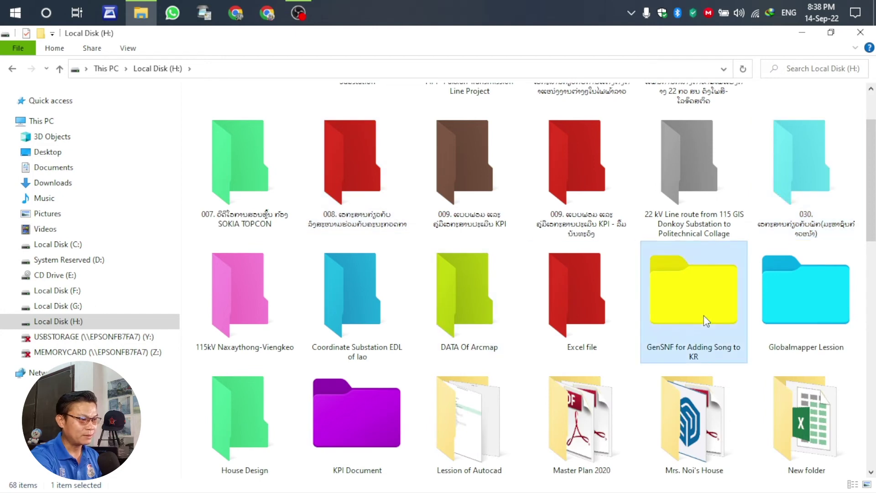
right_click(706, 321)
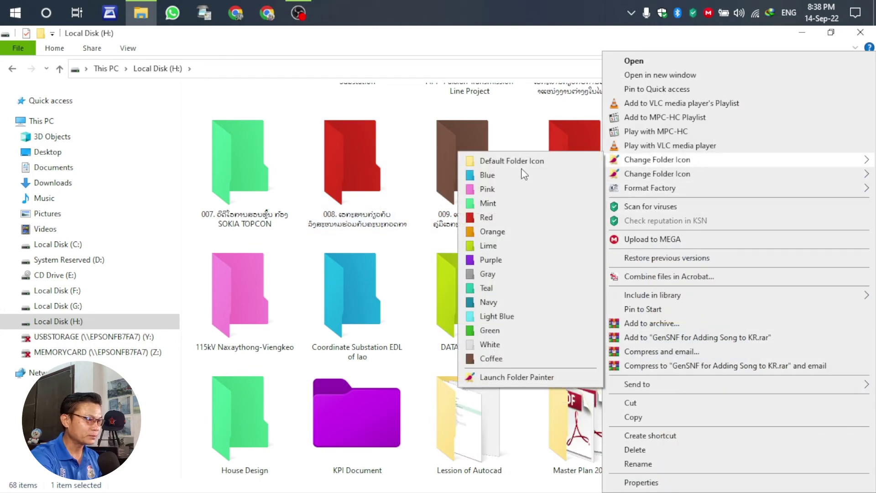
left_click(521, 189)
right_click(789, 300)
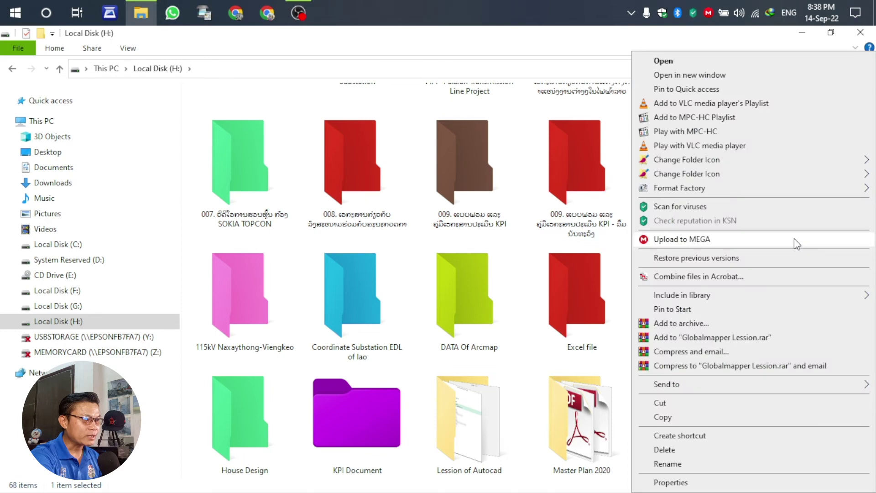
mouse_move(687, 174)
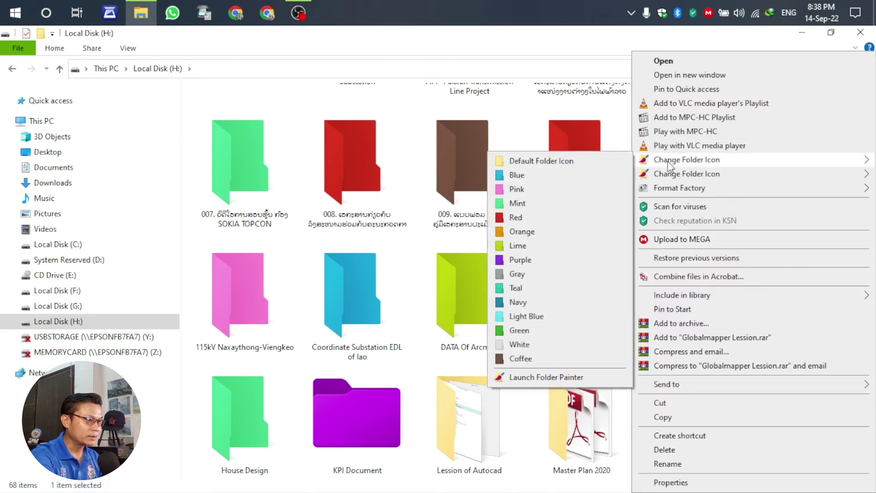
mouse_move(656, 160)
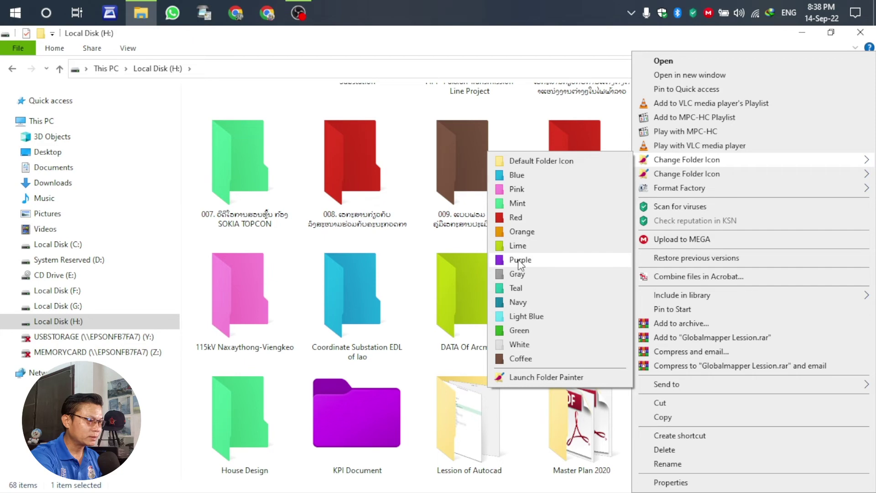
left_click(513, 315)
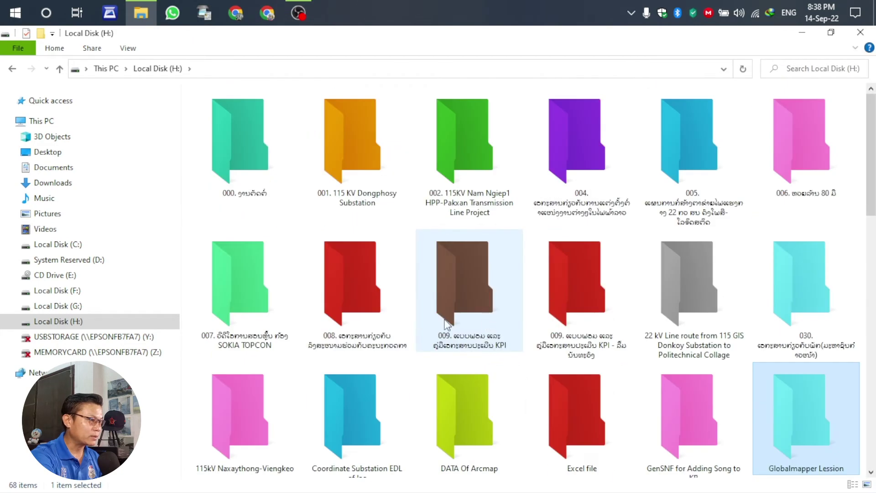
Step: Color the KPI Document folder navy
scroll(352, 366, "down", 2)
right_click(352, 417)
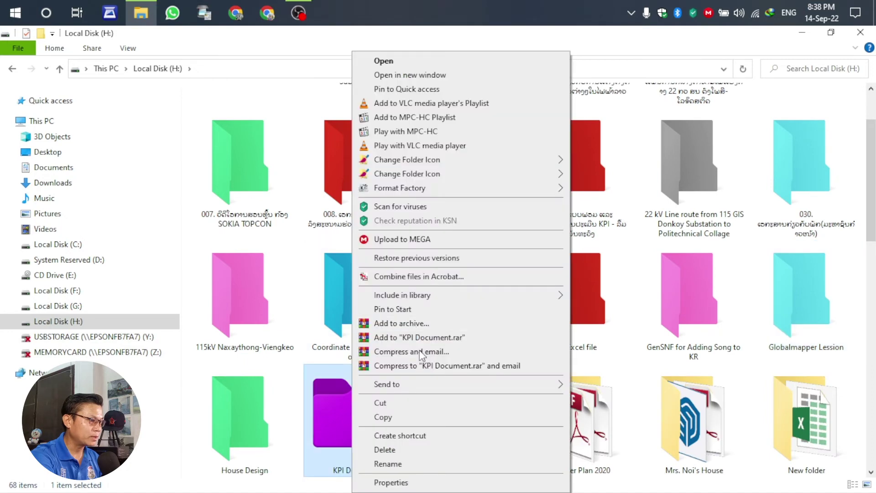
mouse_move(407, 160)
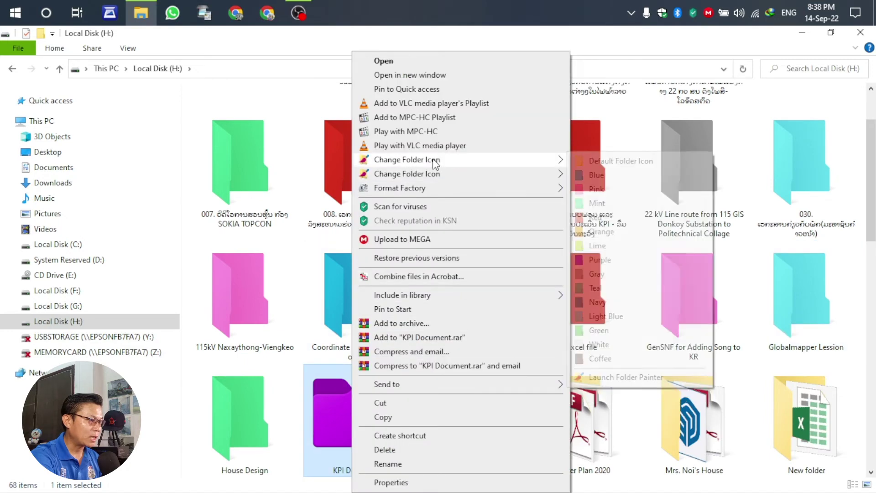
left_click(598, 302)
scroll(448, 297, "up", 2)
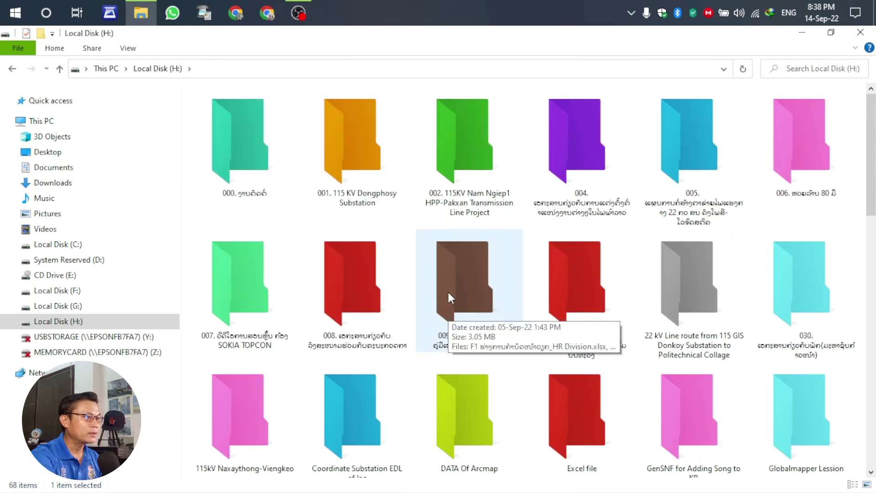
scroll(449, 294, "up", 3, "ctrl")
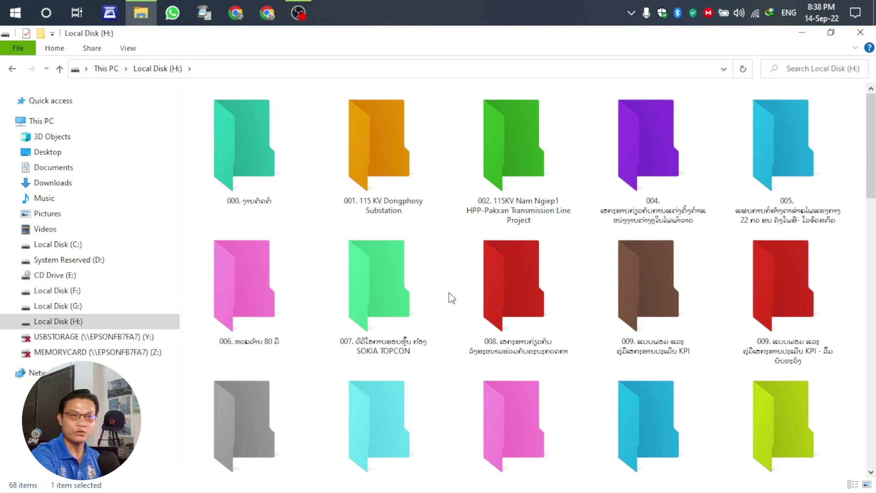
Step: Close the Local Disk (H:) window to return to the desktop
left_click(870, 34)
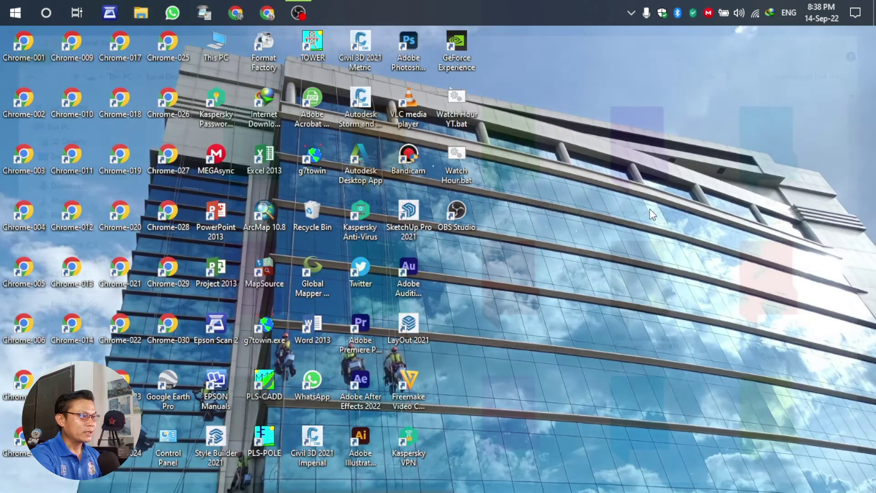
right_click(555, 173)
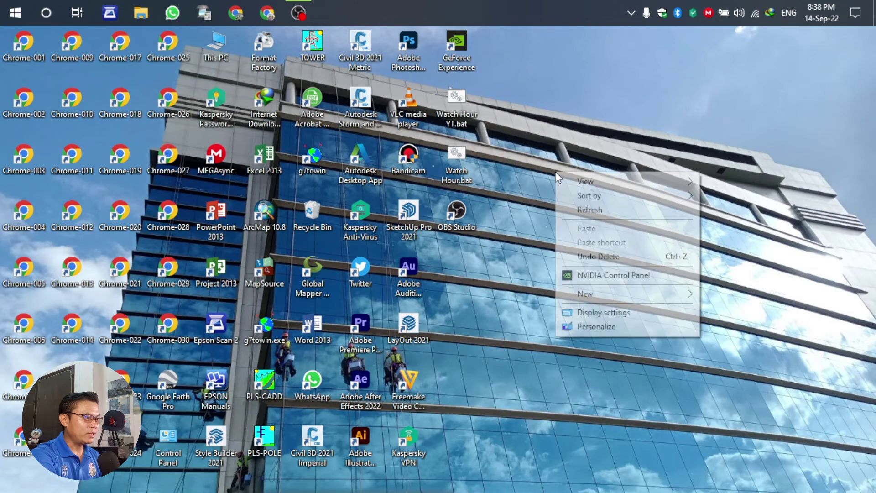
left_click(606, 301)
Step: Create a New folder on the desktop and give it a coffee-brown icon
right_click(621, 94)
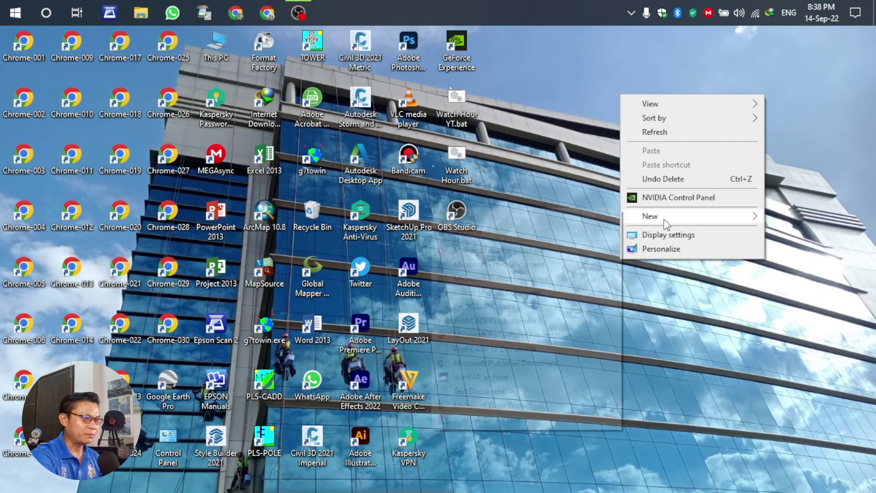
mouse_move(692, 215)
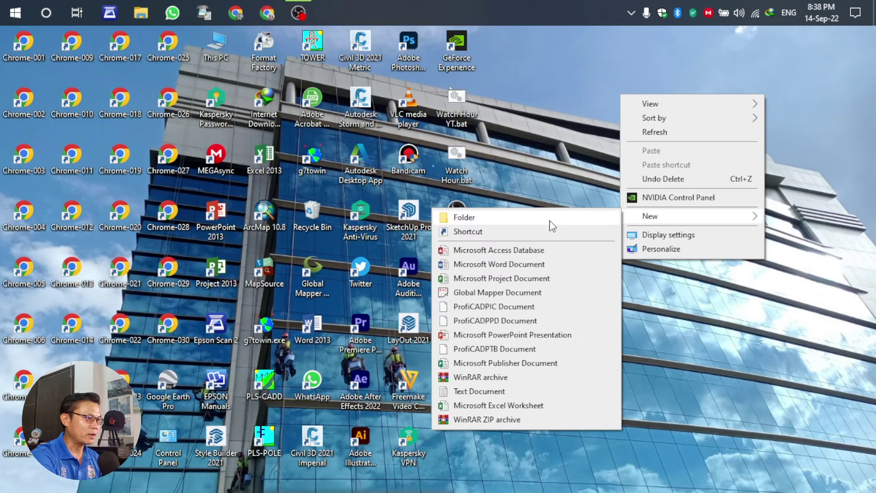
left_click(548, 222)
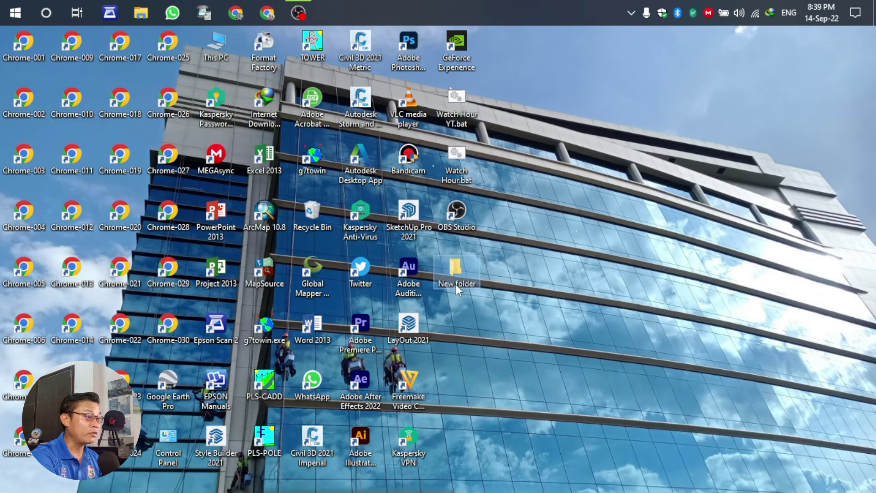
right_click(452, 263)
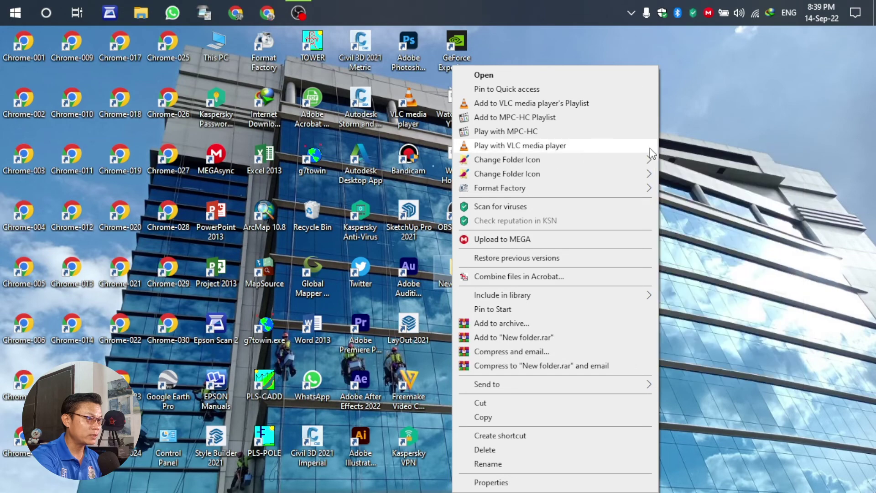
mouse_move(507, 160)
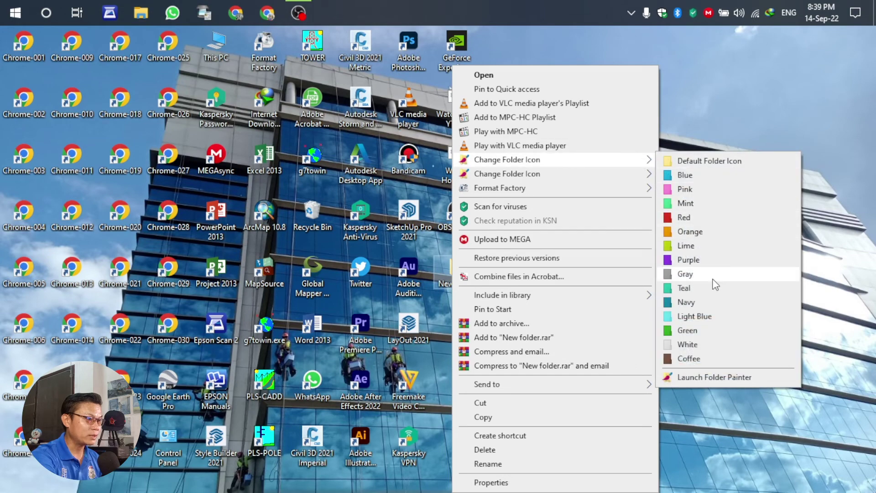
left_click(692, 359)
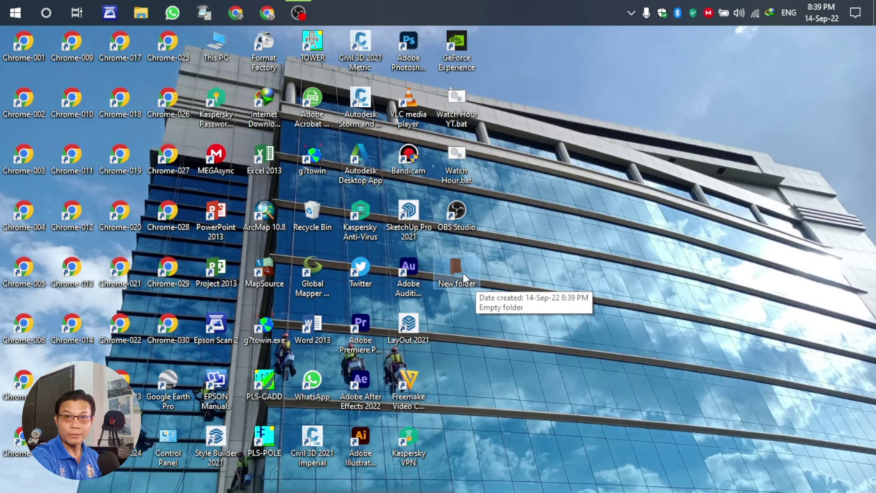
Step: Give the desktop New folder the pink Icon 11, then open and close it
right_click(463, 272)
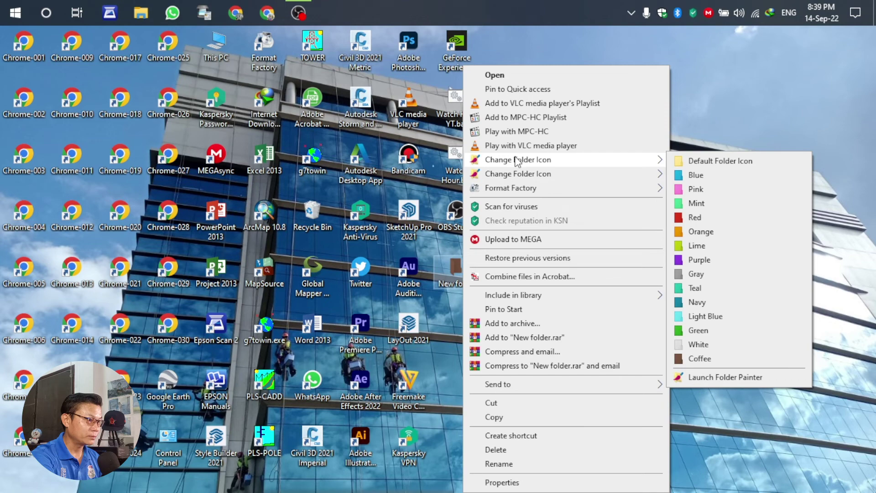
mouse_move(519, 173)
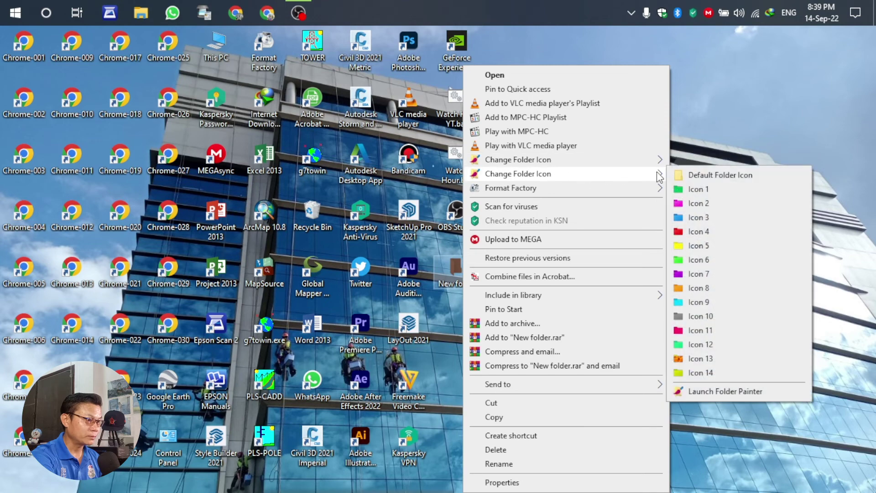
left_click(697, 330)
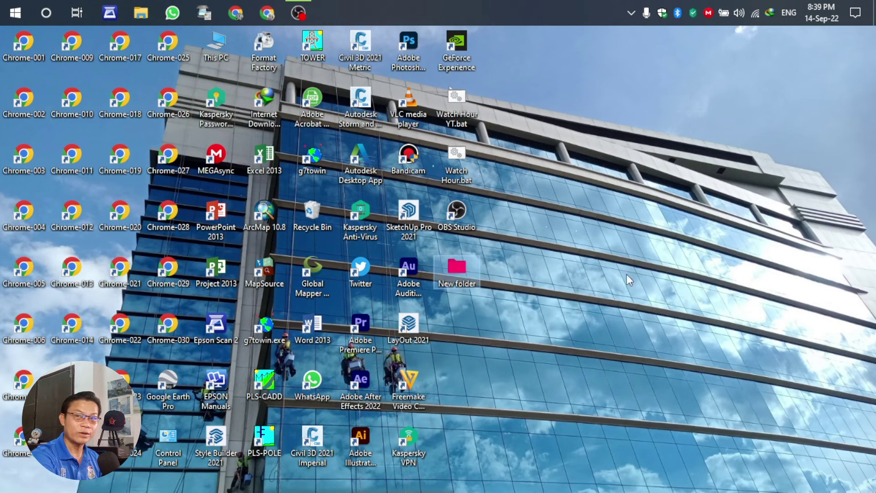
double_click(476, 267)
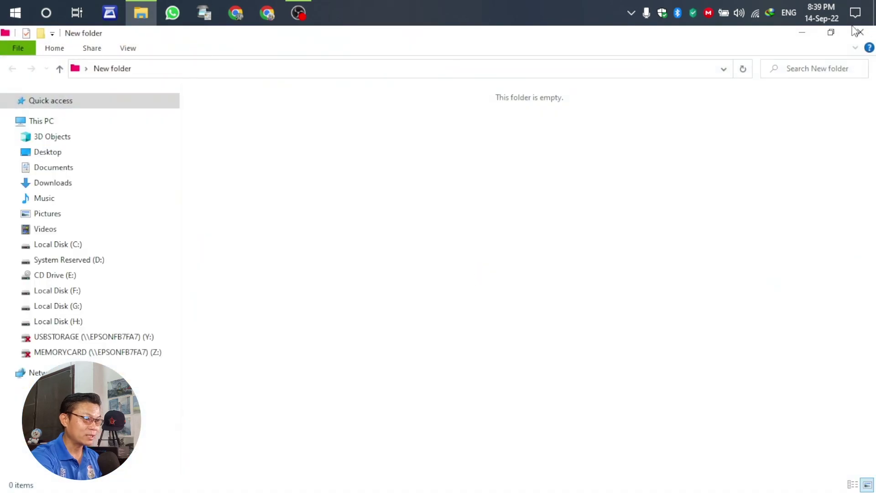
left_click(857, 32)
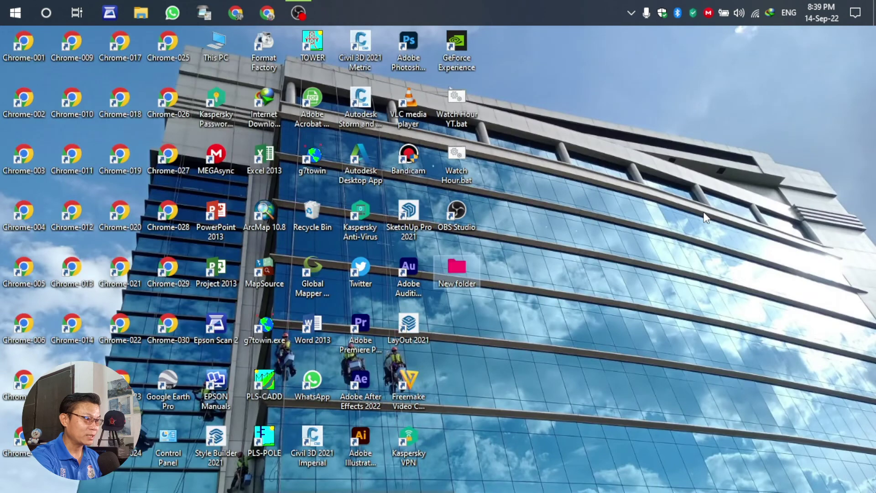